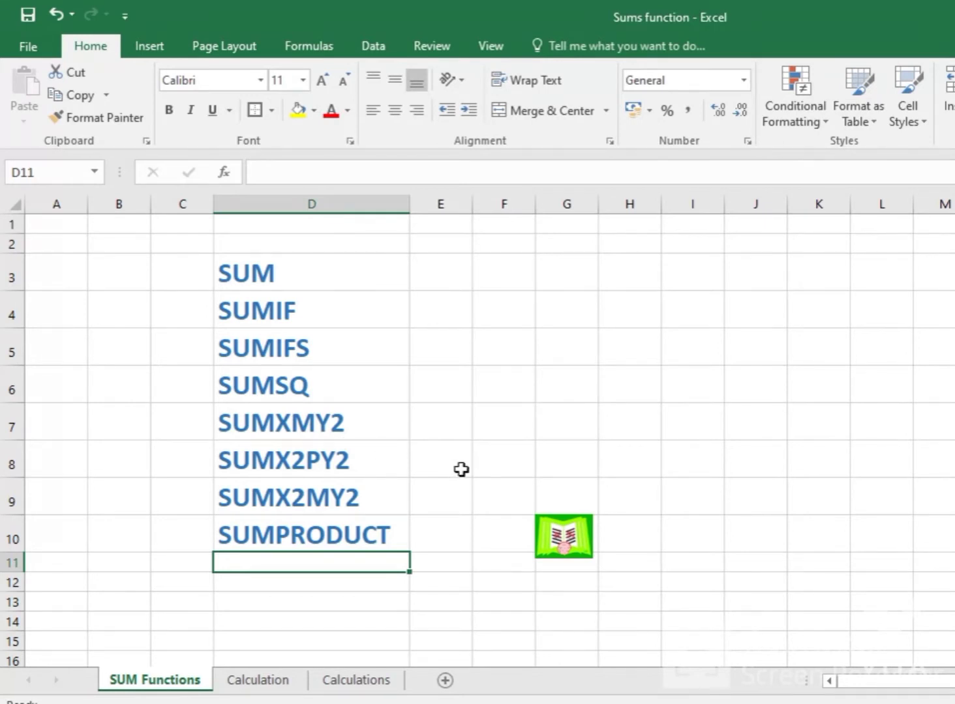
On the Calculation sheet, enter the formula =SUMSQ(D3,E3) in cell F3 of the SUMSQ table
{"action": "key", "text": "ctrl+Page_Down"}
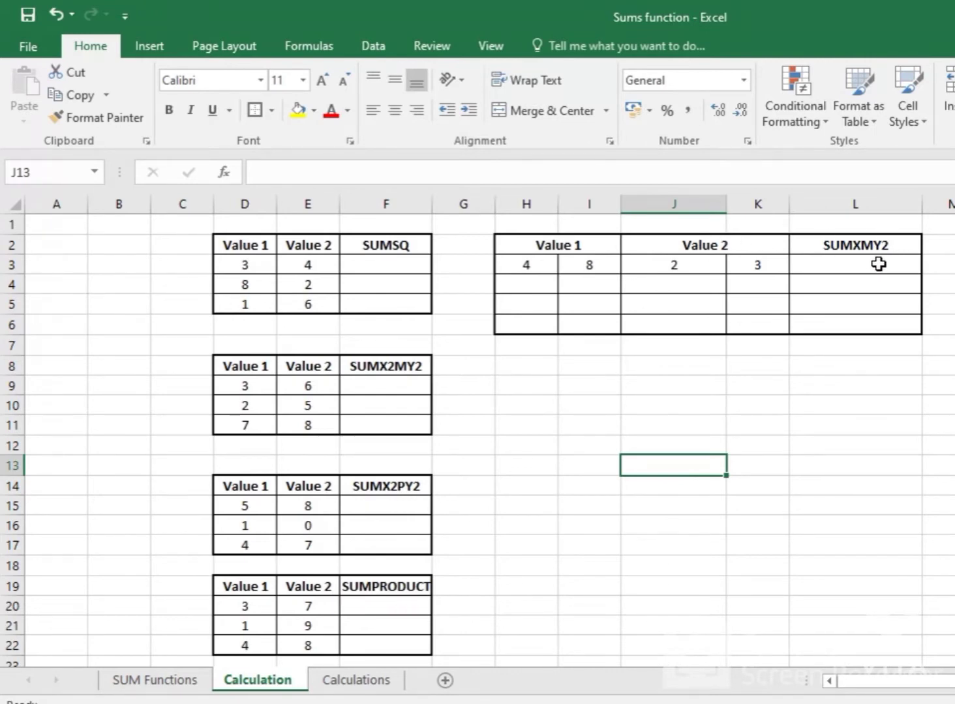
{"action": "left_click", "coordinate": [376, 266]}
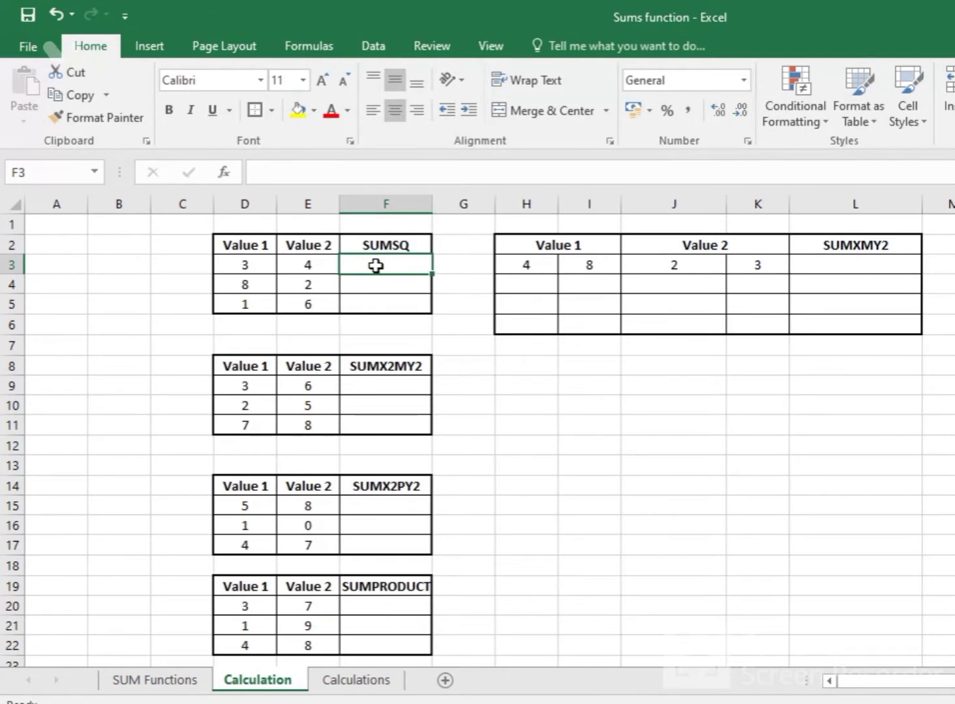
{"action": "type", "text": "="}
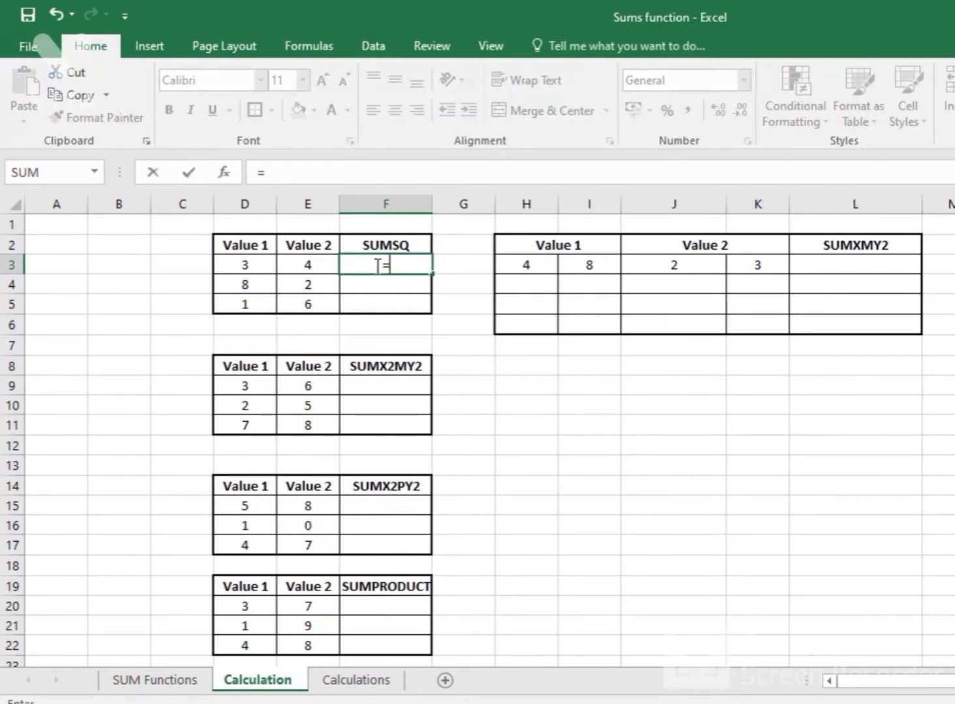
{"action": "type", "text": "SUM"}
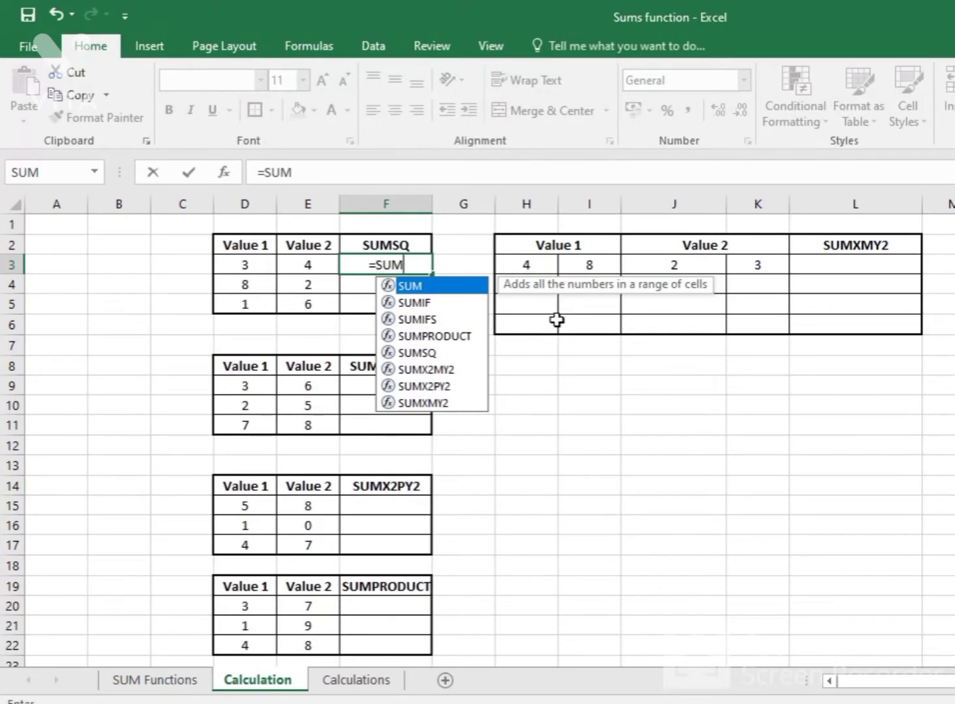
{"action": "type", "text": "SQ"}
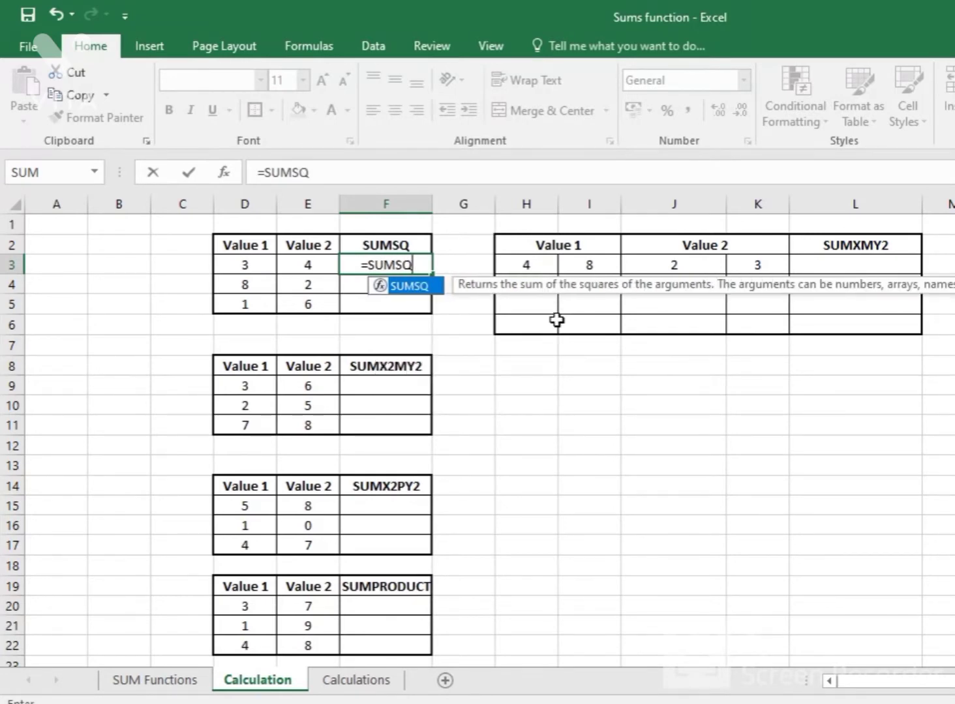
{"action": "type", "text": "("}
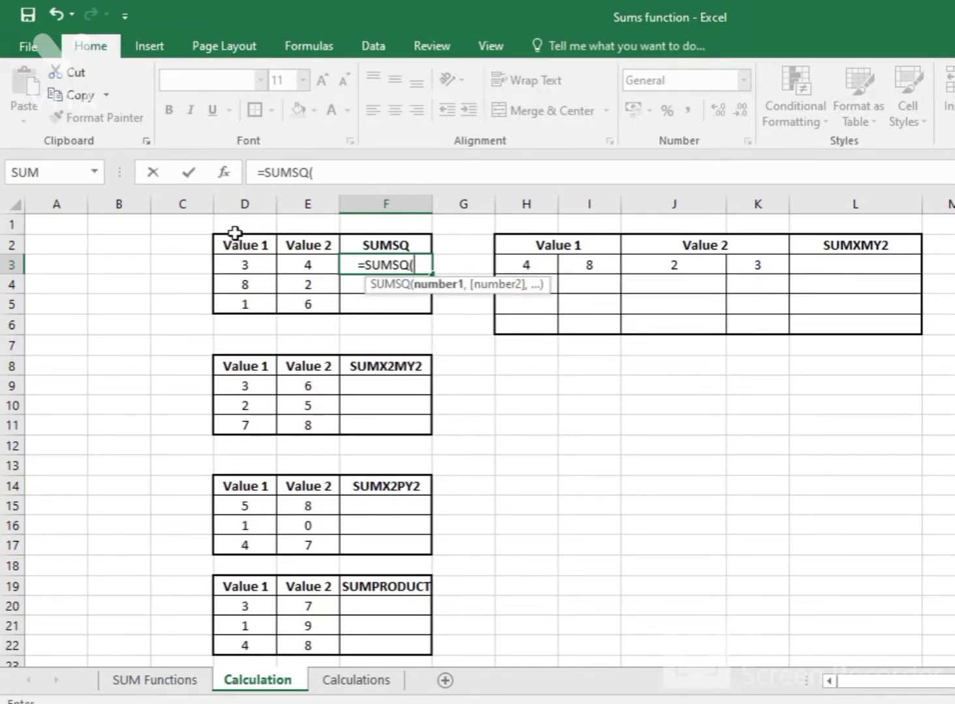
{"action": "left_click", "coordinate": [254, 264]}
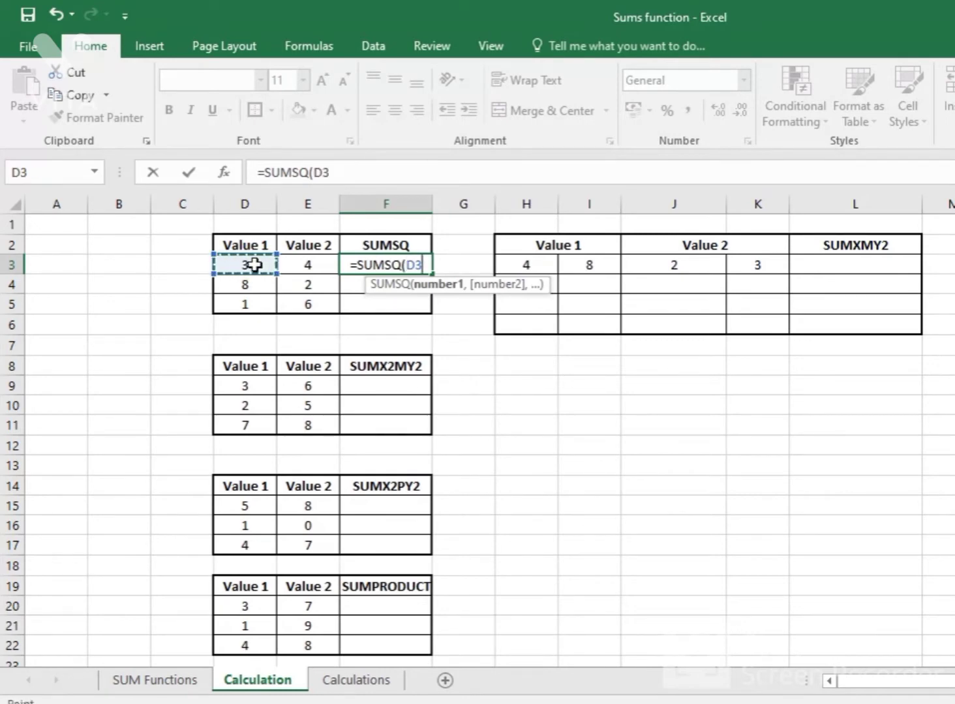
{"action": "type", "text": ","}
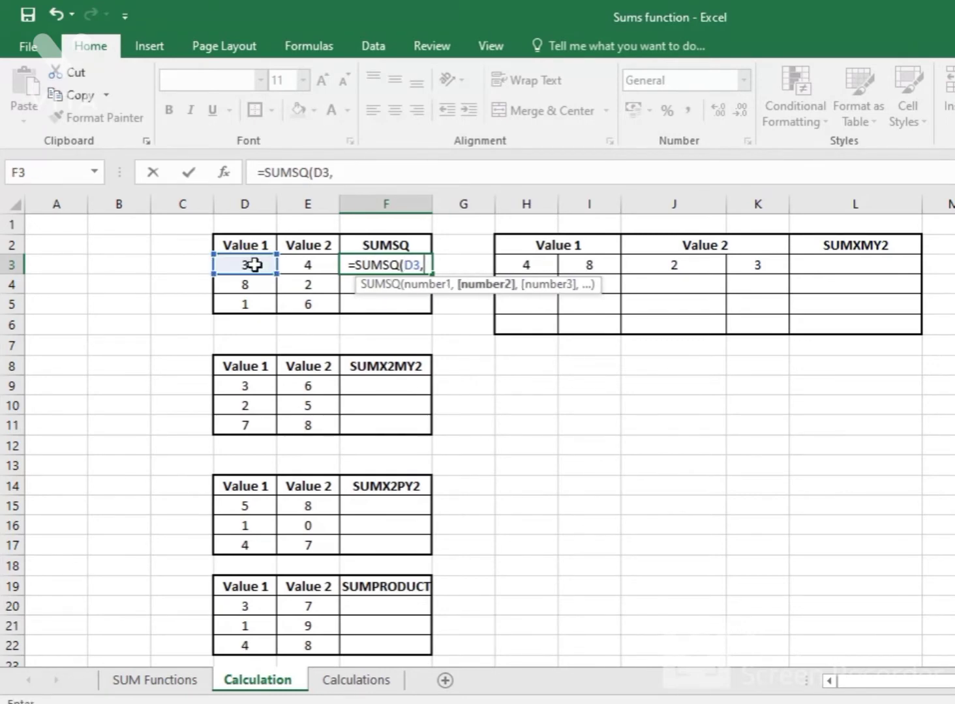
{"action": "left_click", "coordinate": [293, 266]}
{"action": "type", "text": ")"}
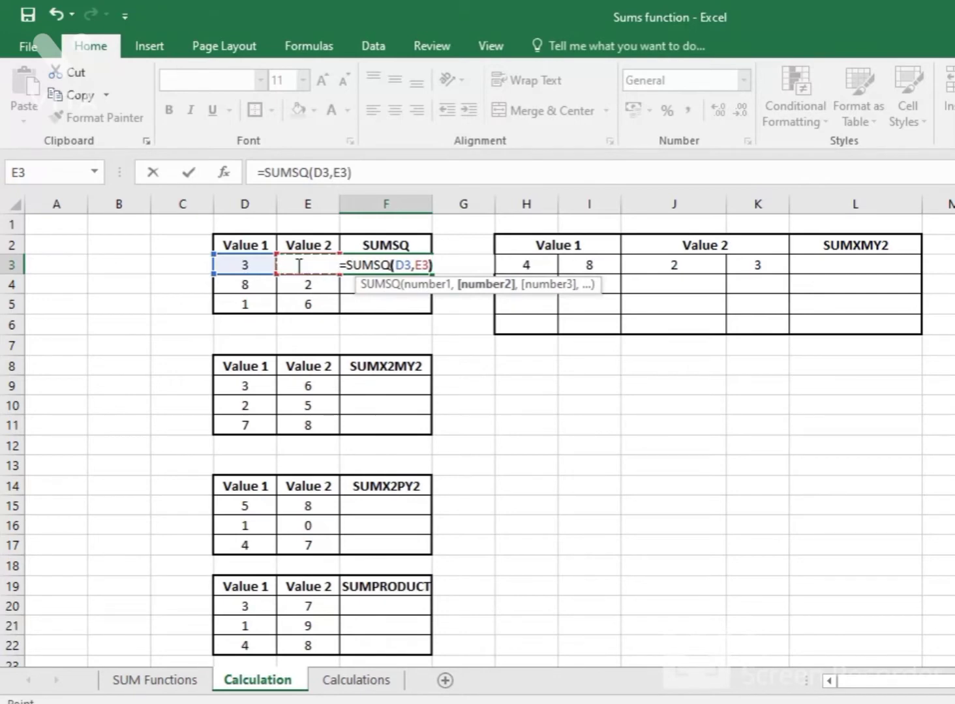
{"action": "key", "text": "Return"}
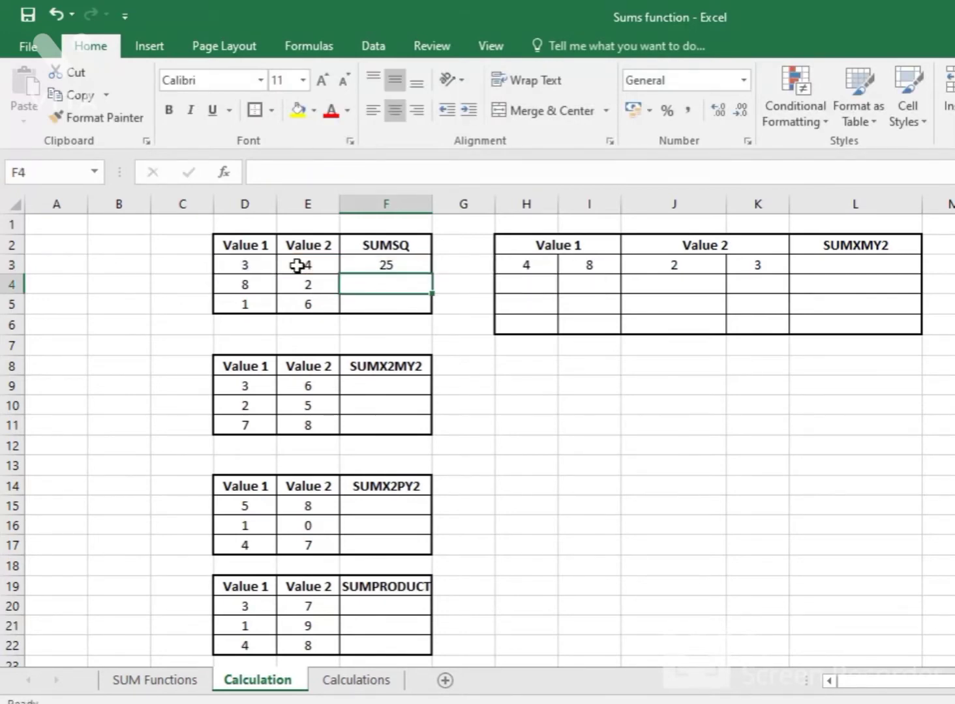
Enter the squares of the first row's two values beside the SUMSQ table, 9 in B3 and 16 in C3, and select both cells
{"action": "left_click", "coordinate": [126, 264]}
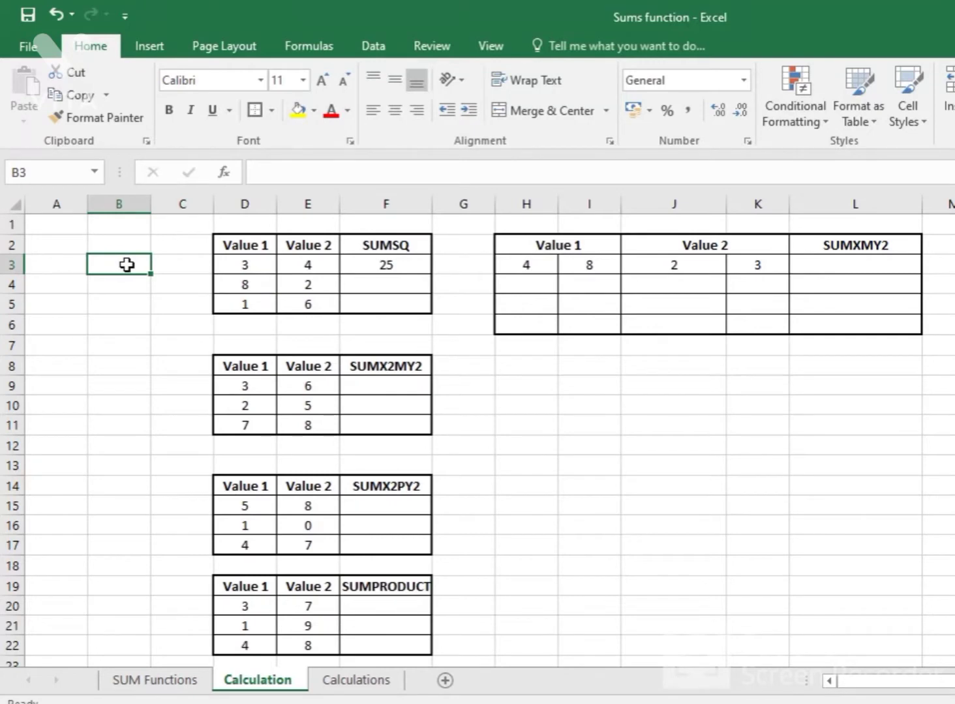
{"action": "left_click", "coordinate": [250, 264]}
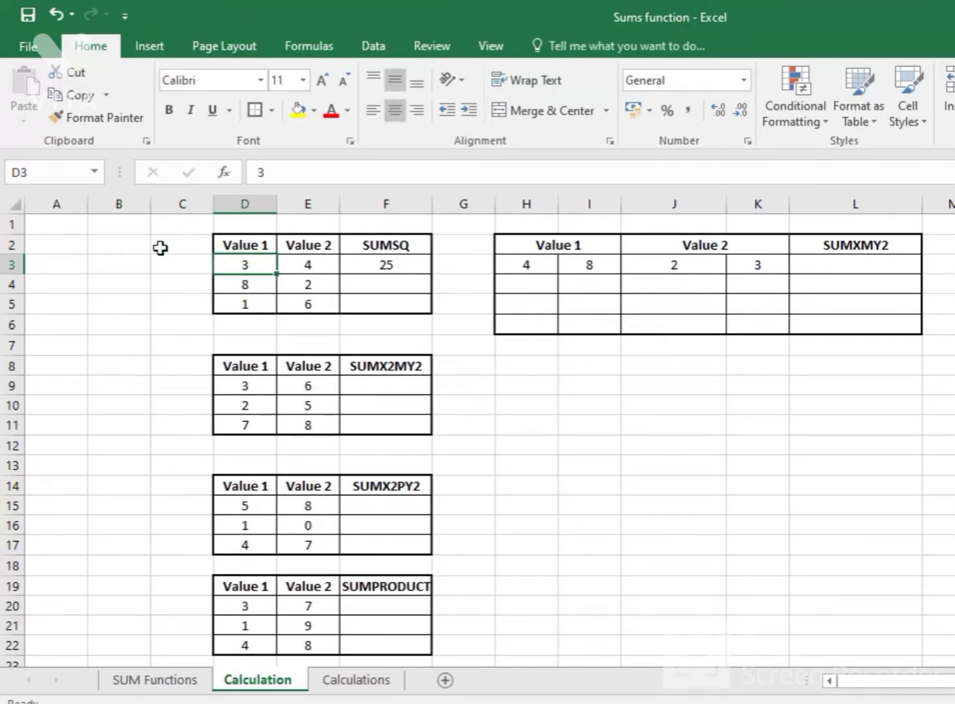
{"action": "left_click", "coordinate": [138, 262]}
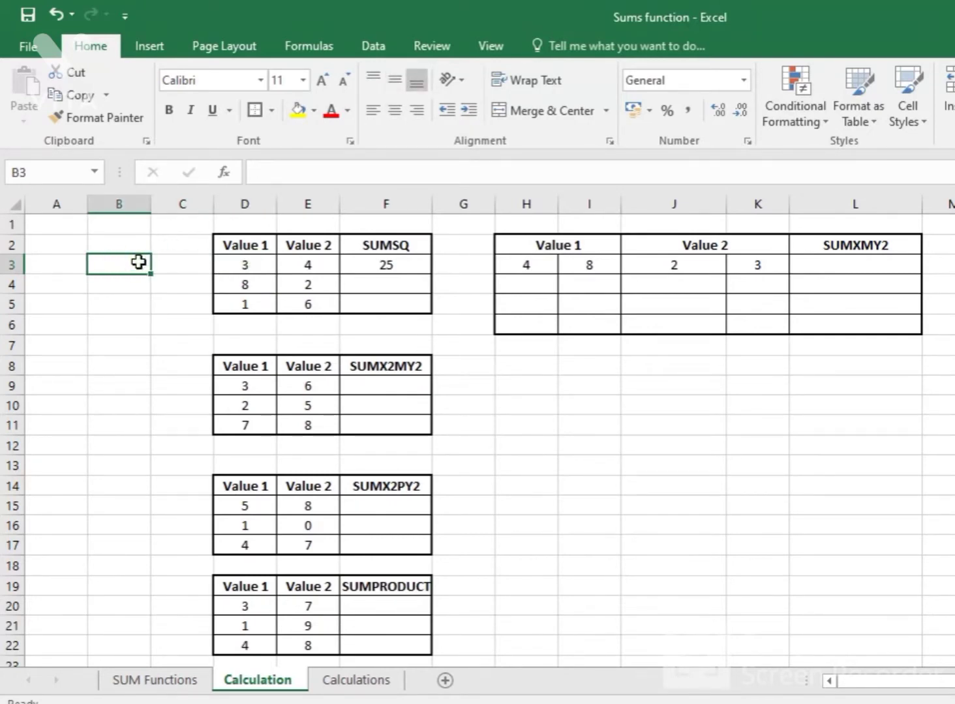
{"action": "type", "text": "="}
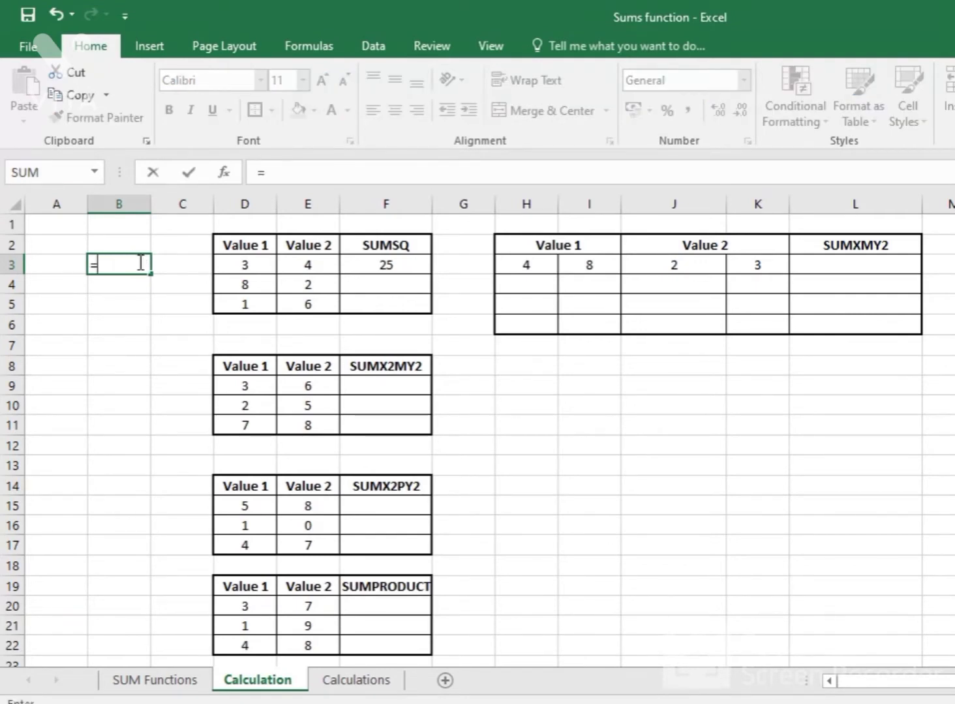
{"action": "key", "text": "Escape"}
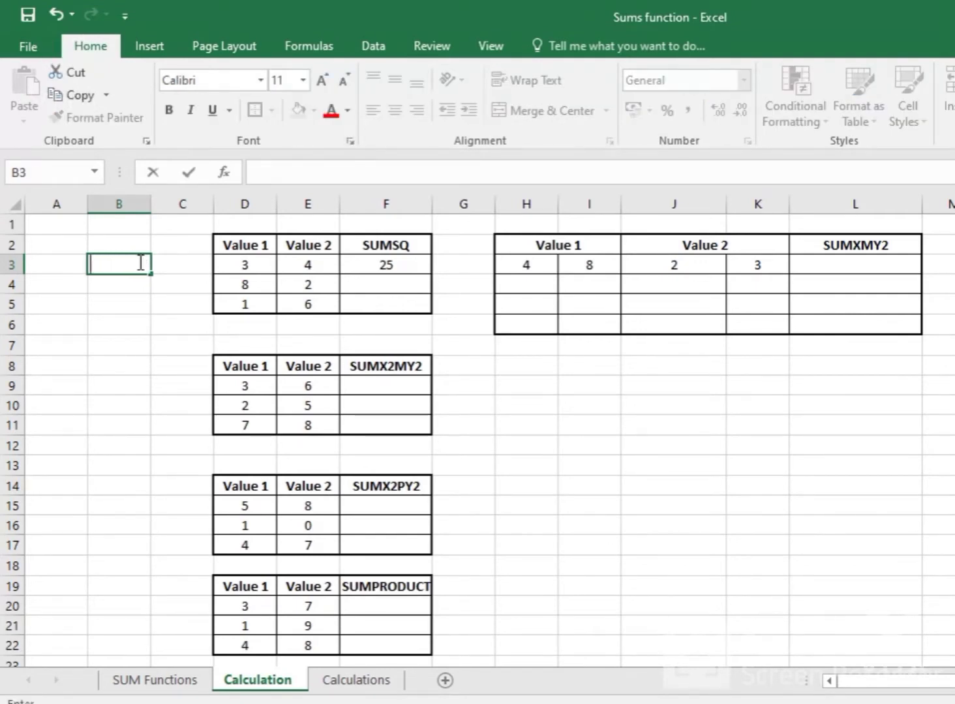
{"action": "type", "text": "9"}
{"action": "left_click", "coordinate": [201, 273]}
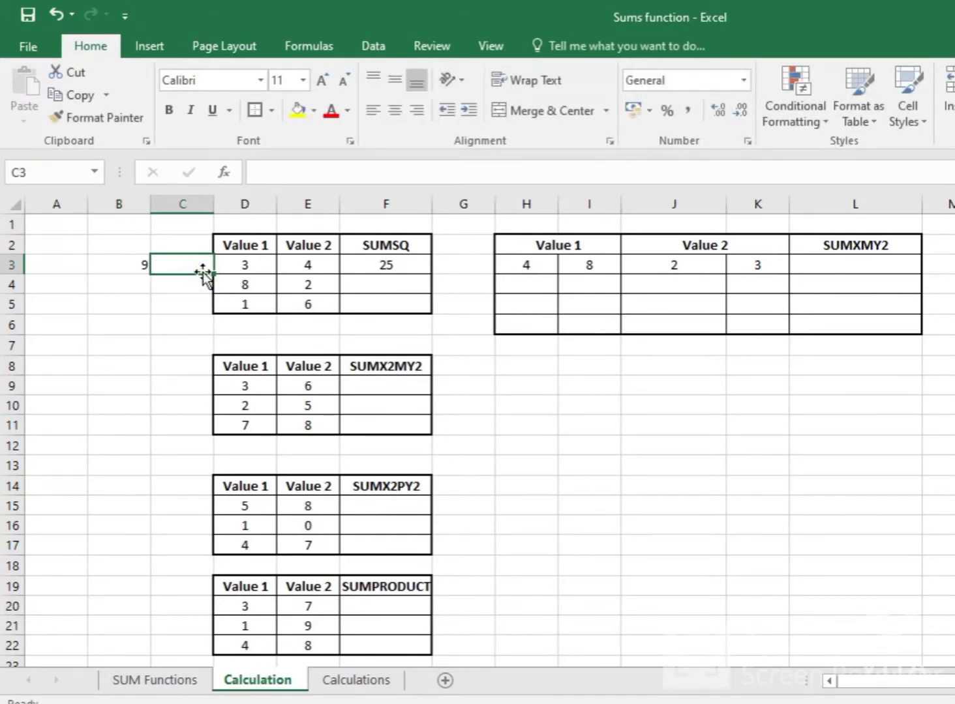
{"action": "type", "text": "16"}
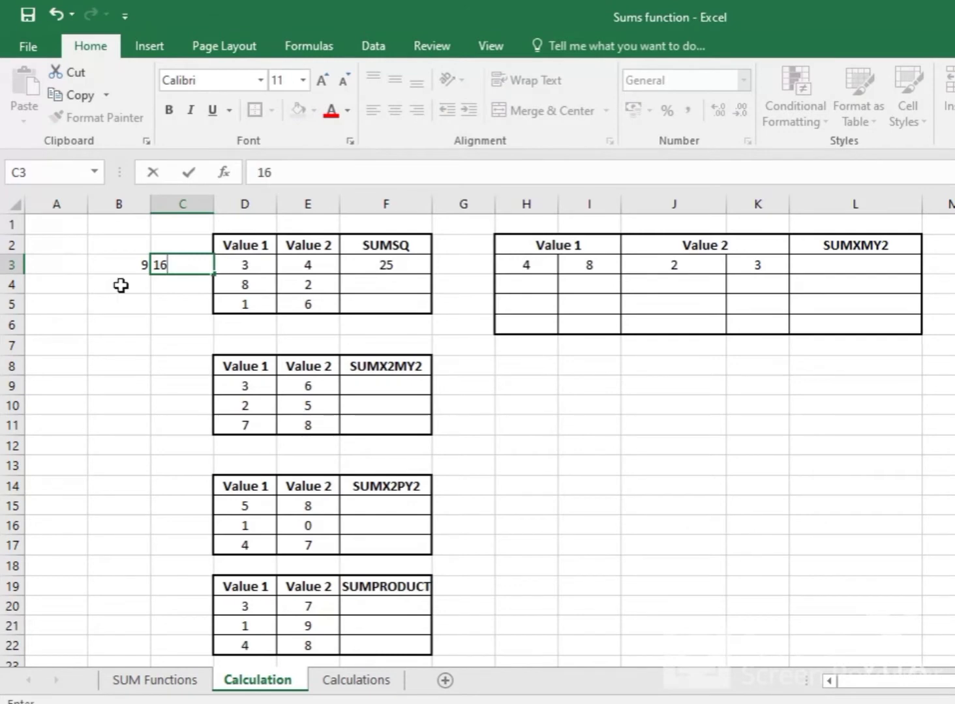
{"action": "left_click", "coordinate": [121, 285]}
{"action": "left_click_drag", "start_coordinate": [134, 265], "coordinate": [160, 264]}
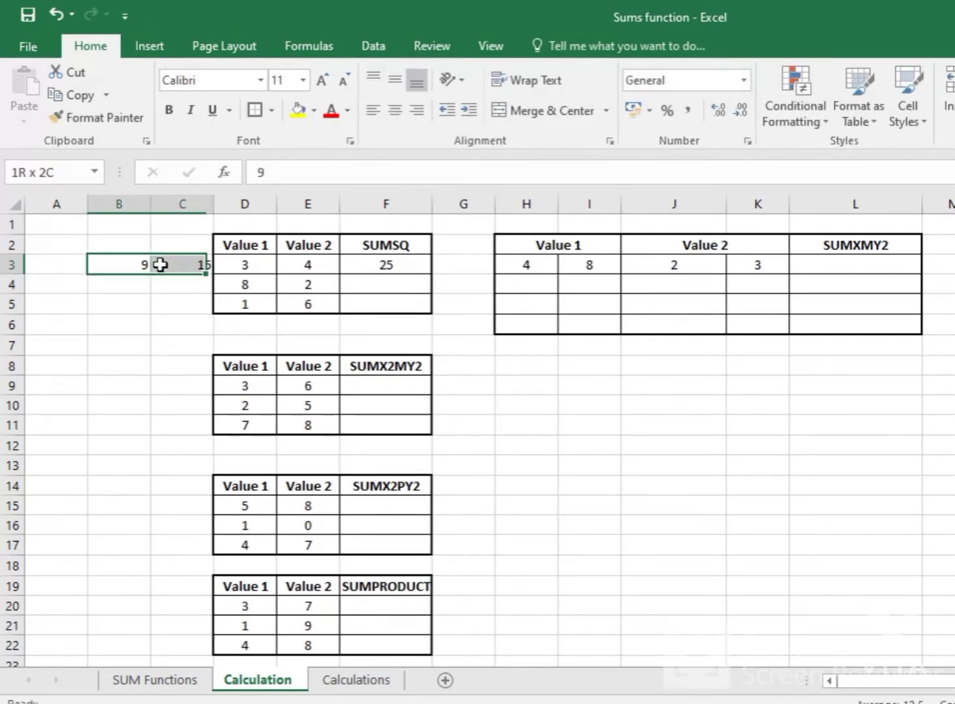
Fill the SUMSQ formula from F3 down through F5
{"action": "left_click", "coordinate": [393, 264]}
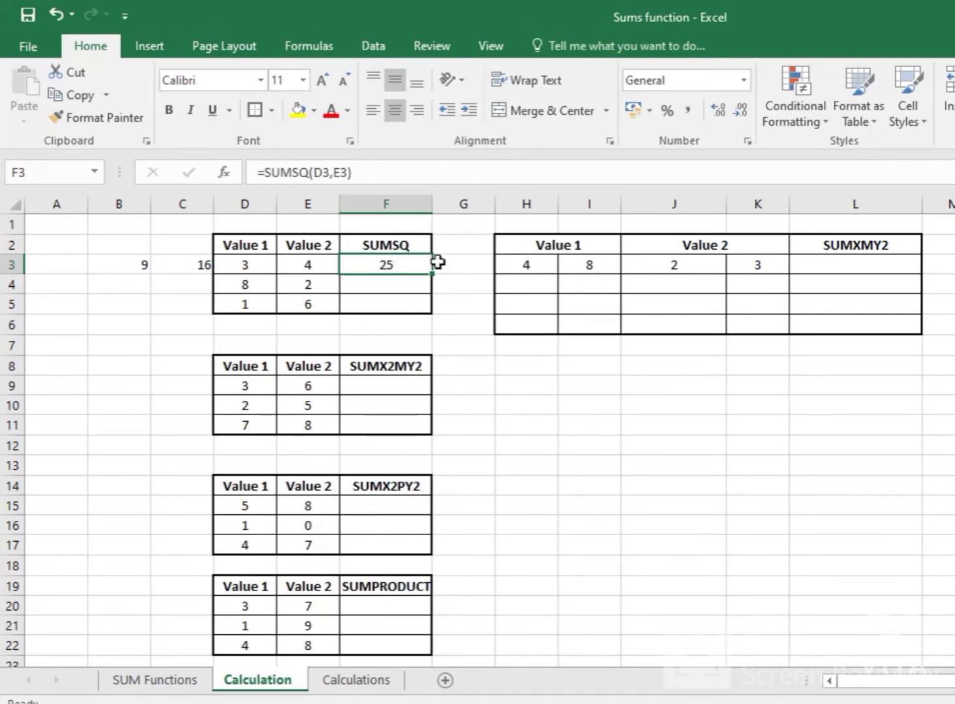
{"action": "left_click_drag", "start_coordinate": [433, 273], "coordinate": [433, 317]}
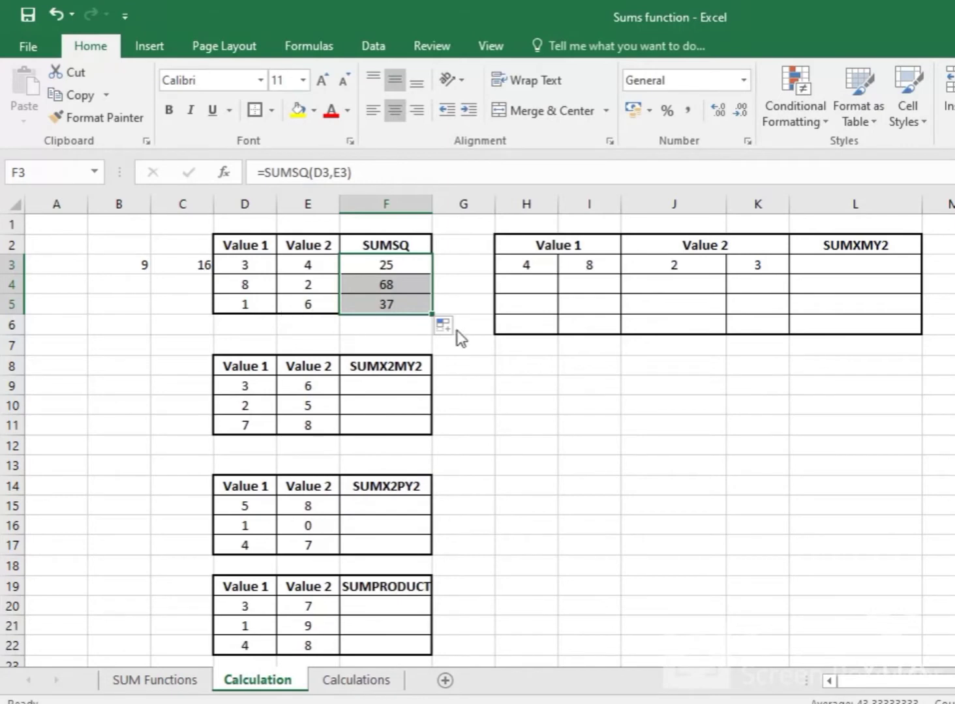
Begin a SUMX2MY2 formula in cell F9 with the range D9:E9 as its first argument
{"action": "left_click", "coordinate": [384, 386]}
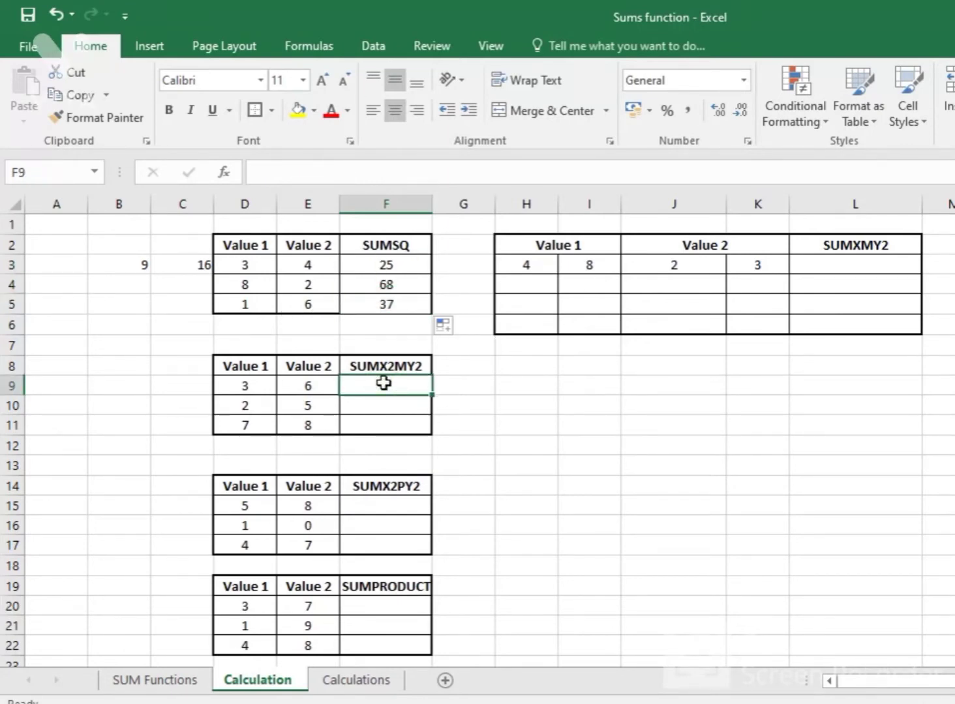
{"action": "type", "text": "="}
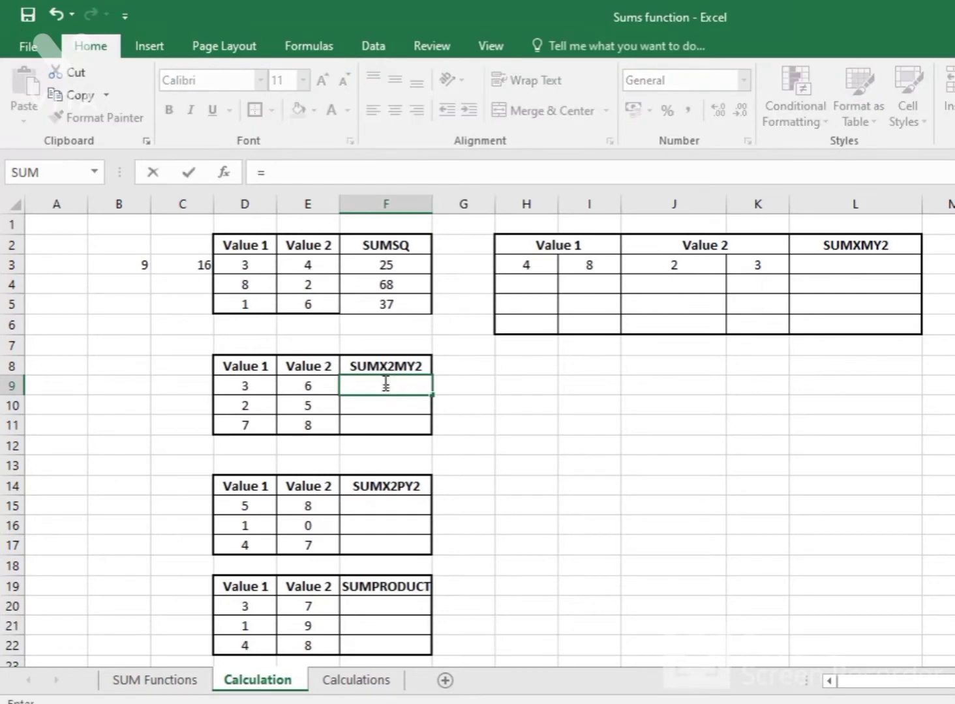
{"action": "type", "text": "SUM"}
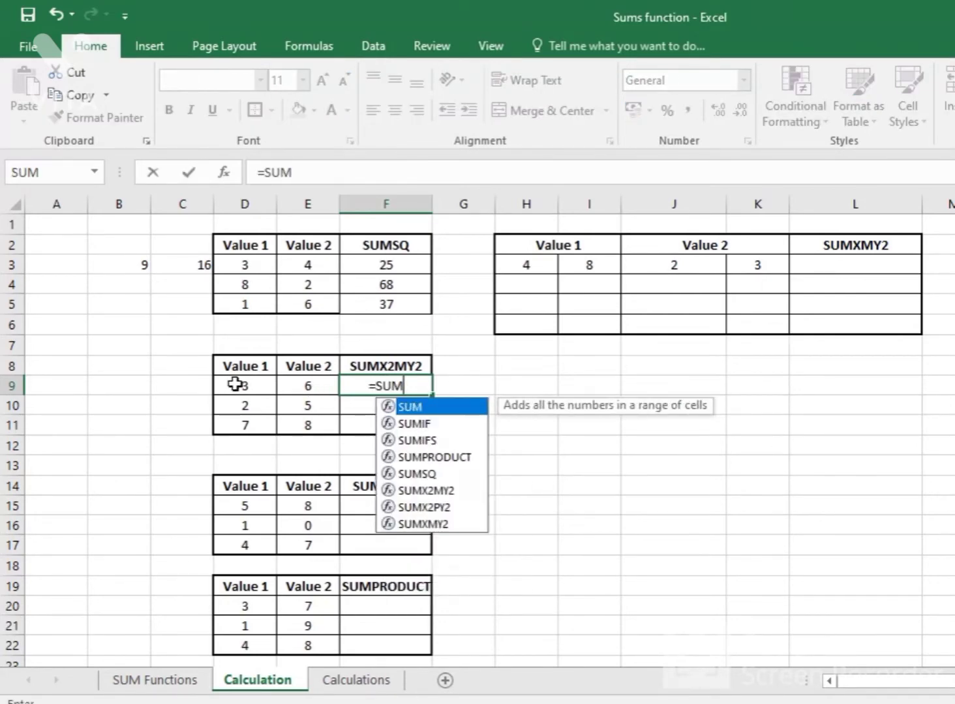
{"action": "left_click", "coordinate": [403, 492]}
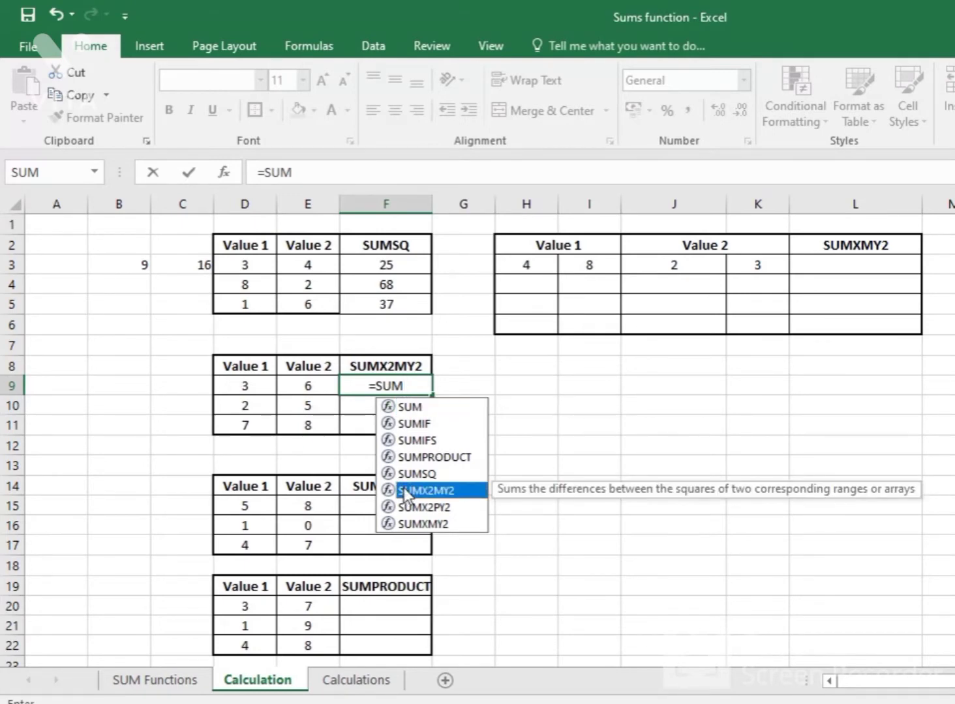
{"action": "double_click", "coordinate": [404, 491]}
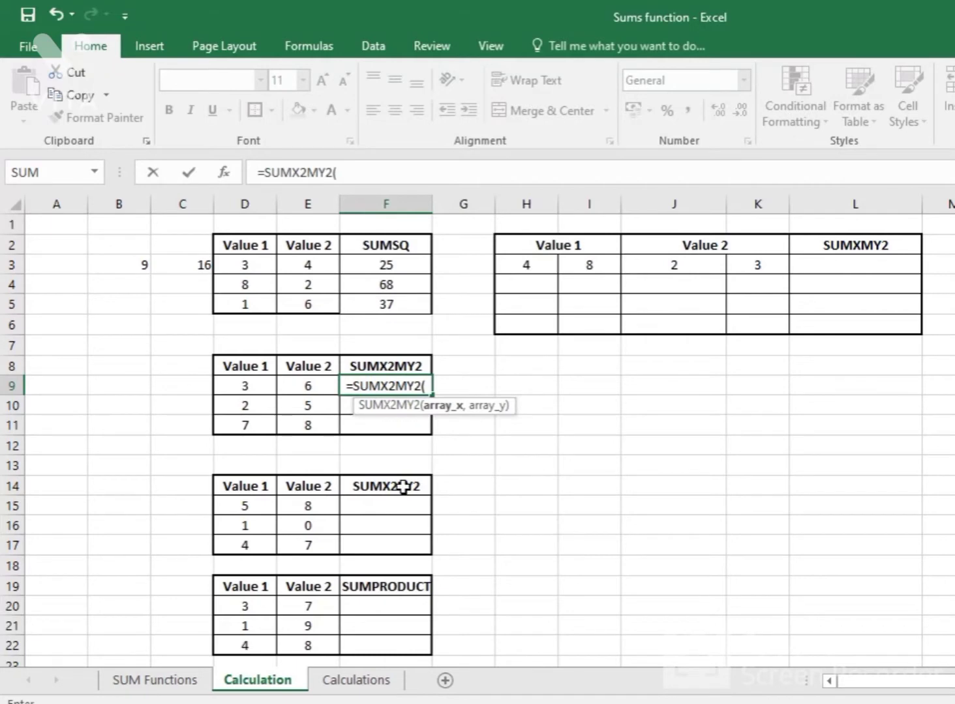
{"action": "left_click", "coordinate": [252, 381]}
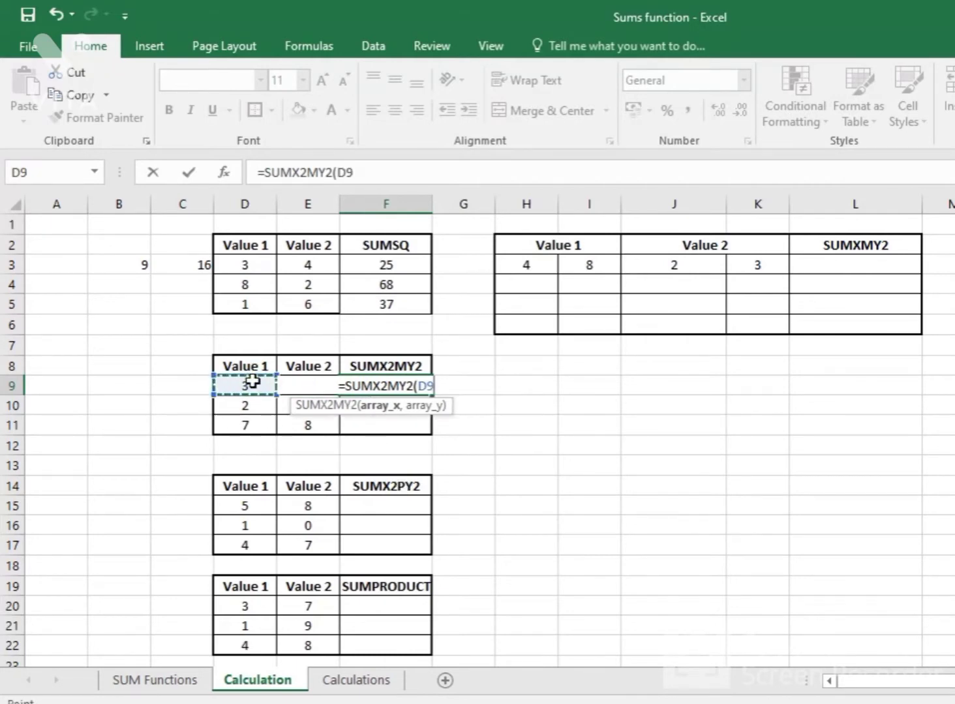
{"action": "type", "text": ","}
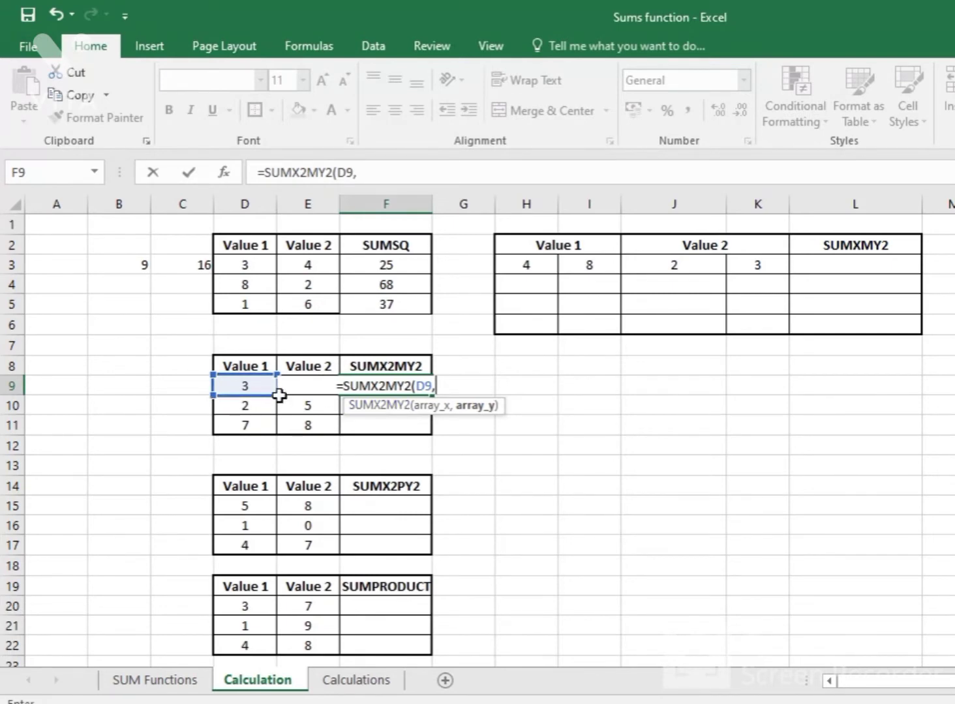
{"action": "left_click_drag", "start_coordinate": [277, 393], "coordinate": [313, 397]}
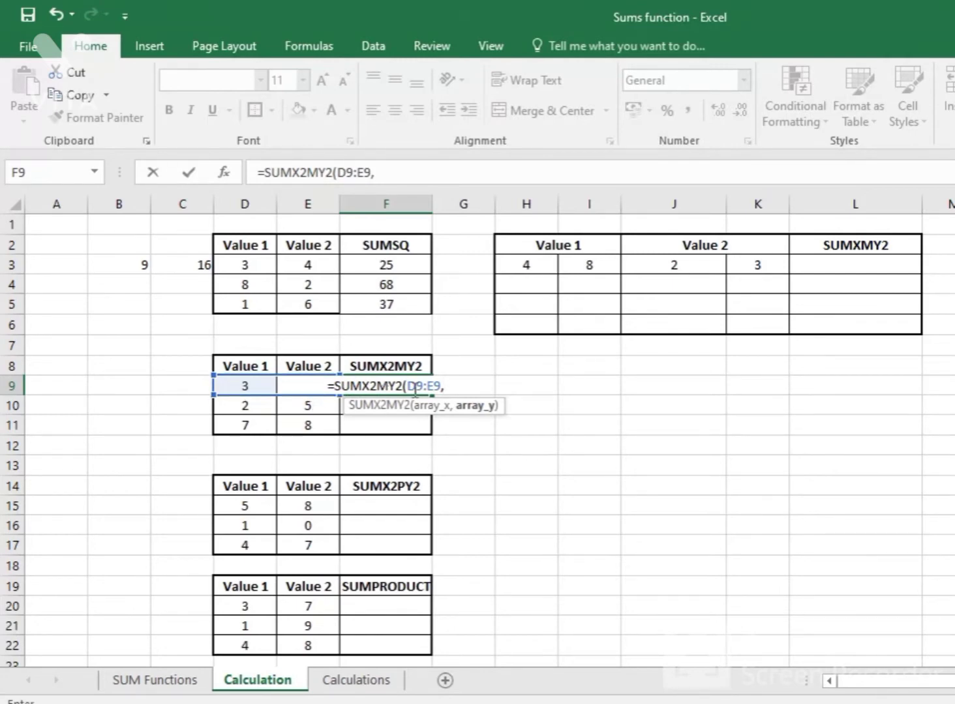
Correct the arguments in F9 so the completed formula reads =SUMX2MY2(D9,E9)
{"action": "left_click", "coordinate": [425, 386]}
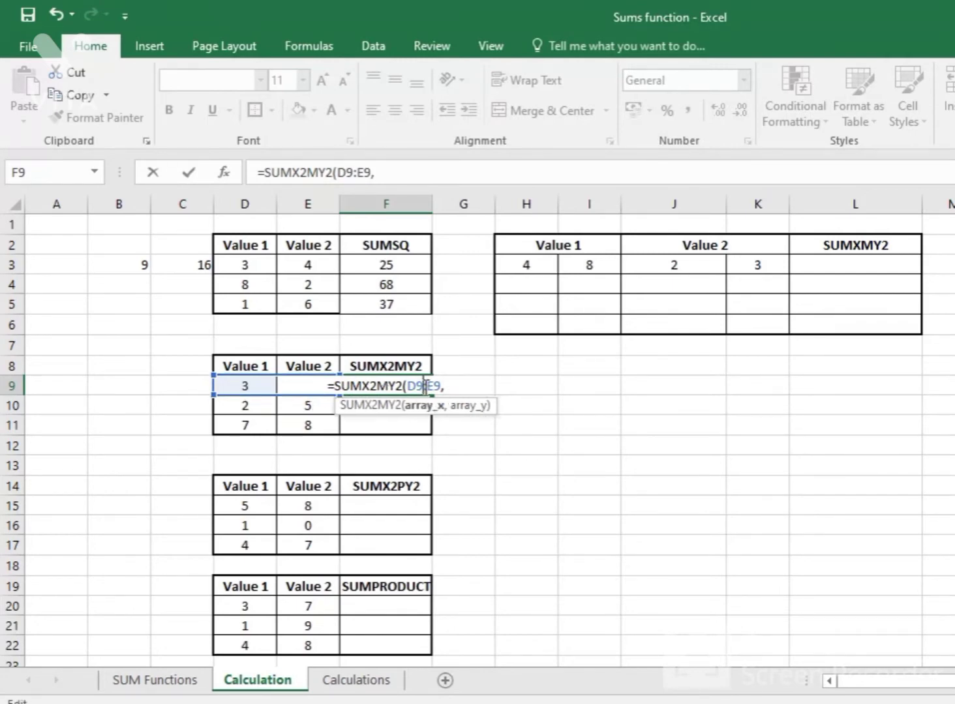
{"action": "key", "text": "BackSpace"}
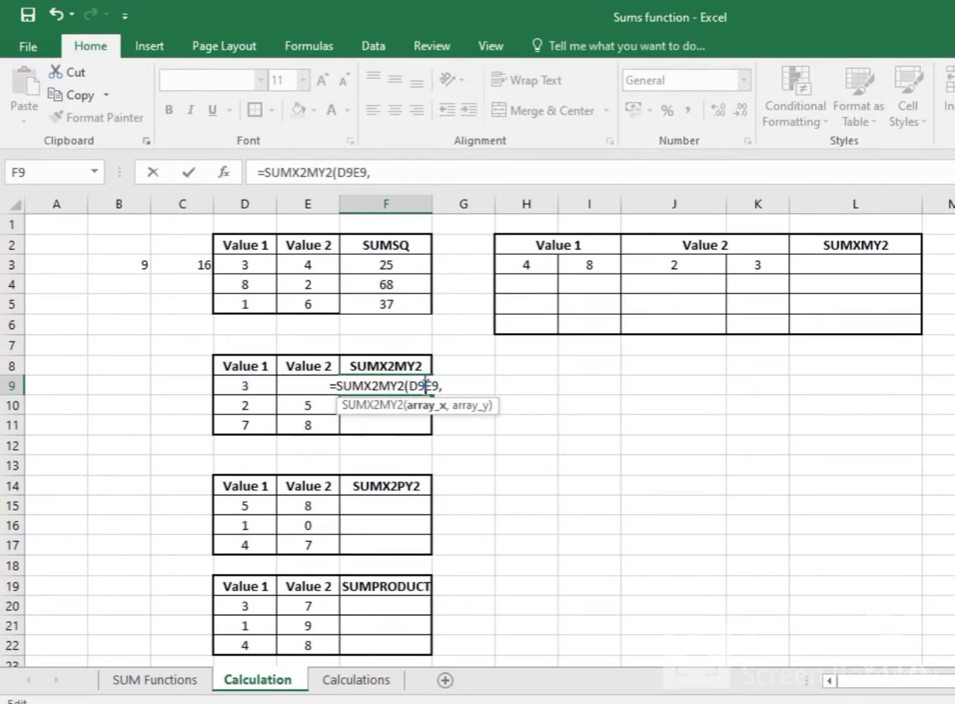
{"action": "type", "text": ","}
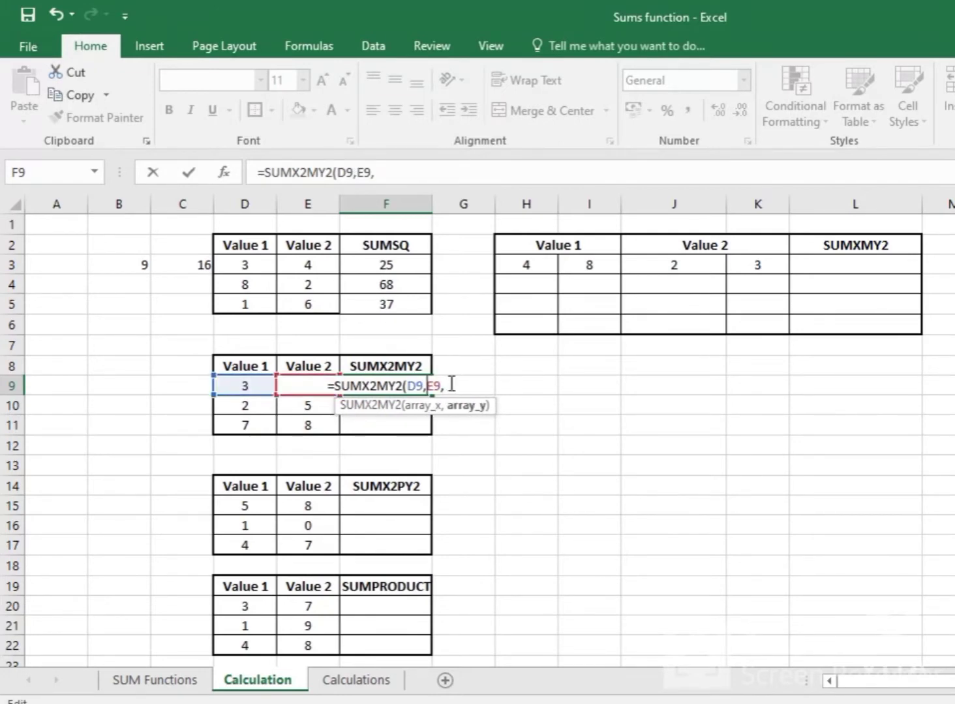
{"action": "left_click", "coordinate": [452, 386]}
{"action": "key", "text": "BackSpace"}
{"action": "type", "text": ")"}
{"action": "key", "text": "Return"}
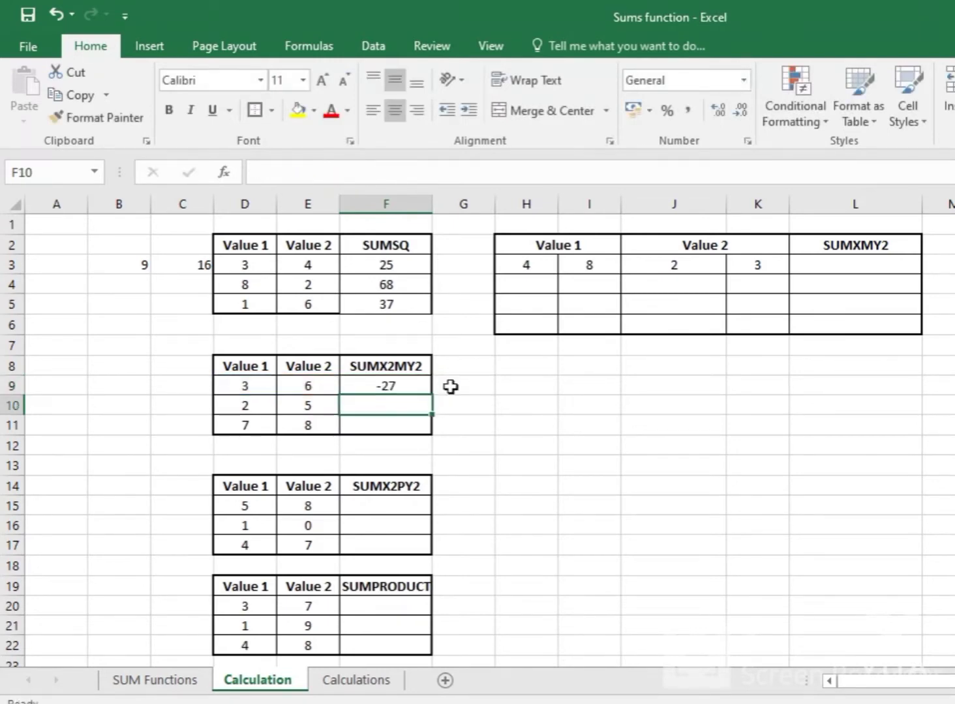
Enter the squares of the first row's two values beside the SUMX2MY2 table, 9 in B9 and 36 in C9
{"action": "left_click", "coordinate": [384, 385]}
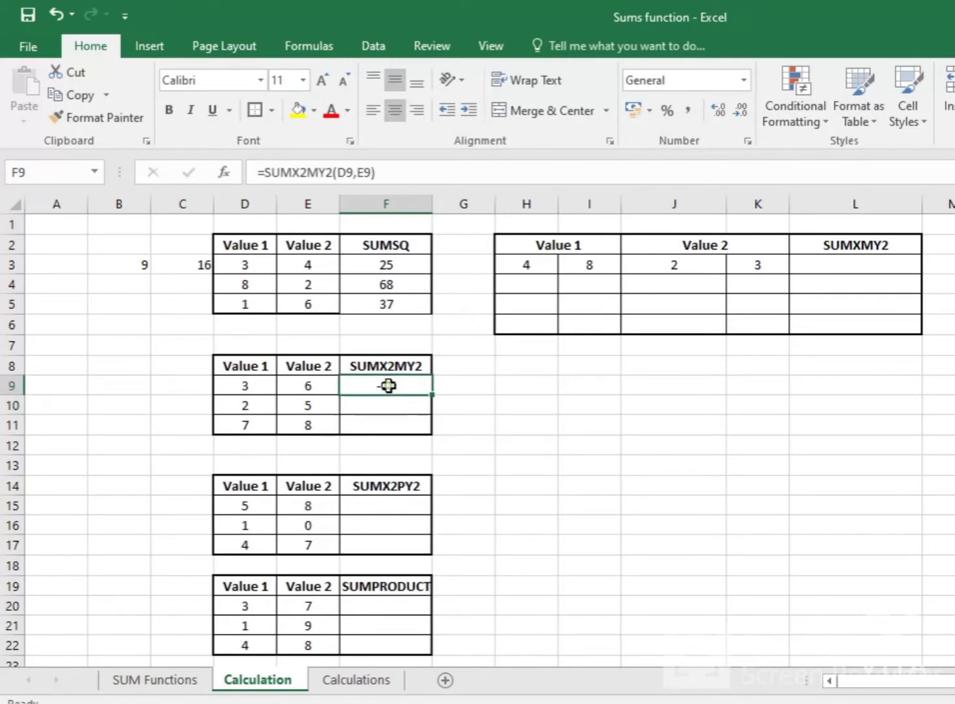
{"action": "left_click", "coordinate": [236, 385]}
{"action": "left_click", "coordinate": [140, 385]}
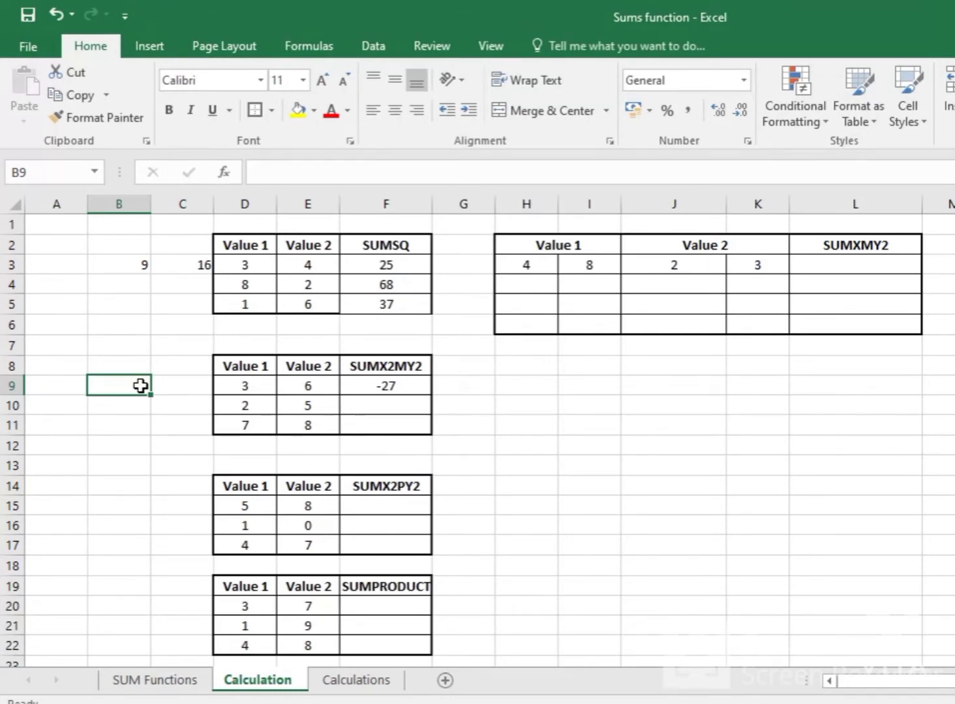
{"action": "type", "text": "9"}
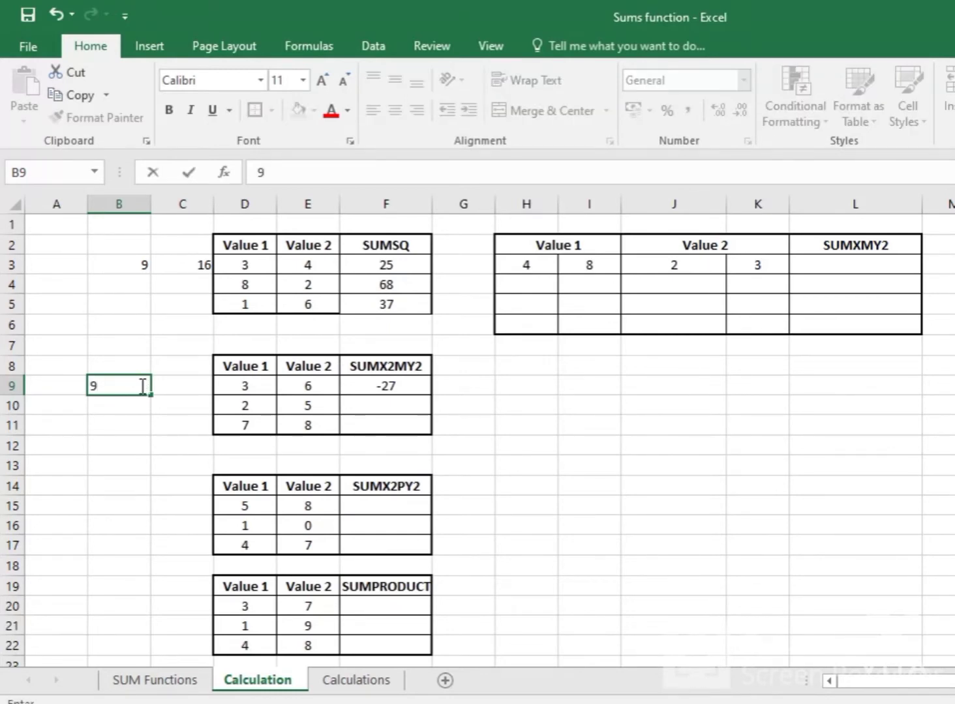
{"action": "left_click", "coordinate": [200, 383]}
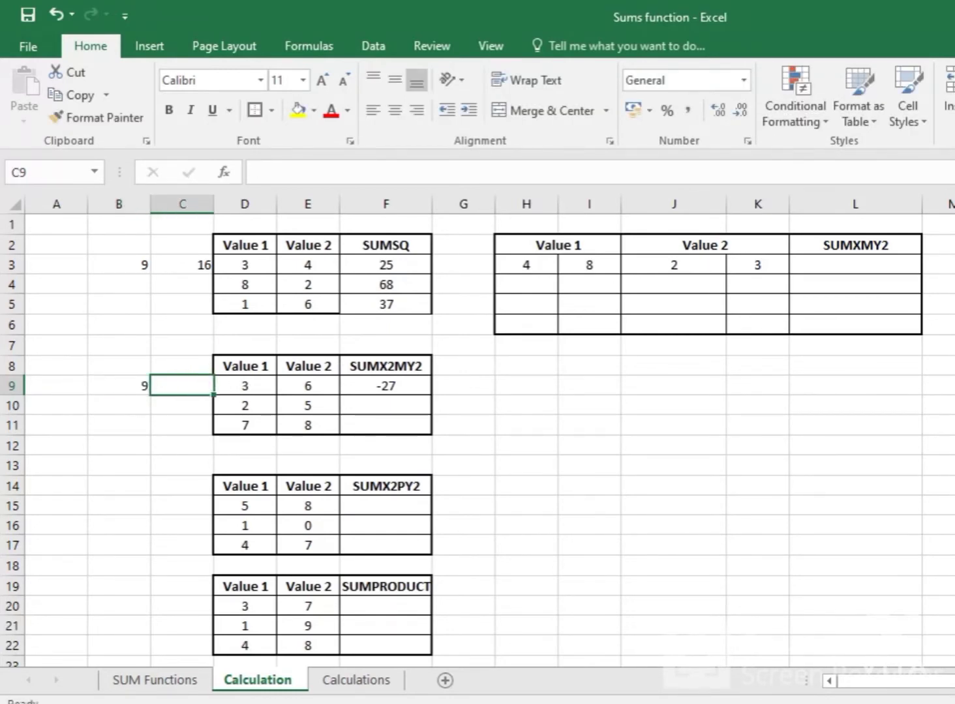
{"action": "type", "text": "336"}
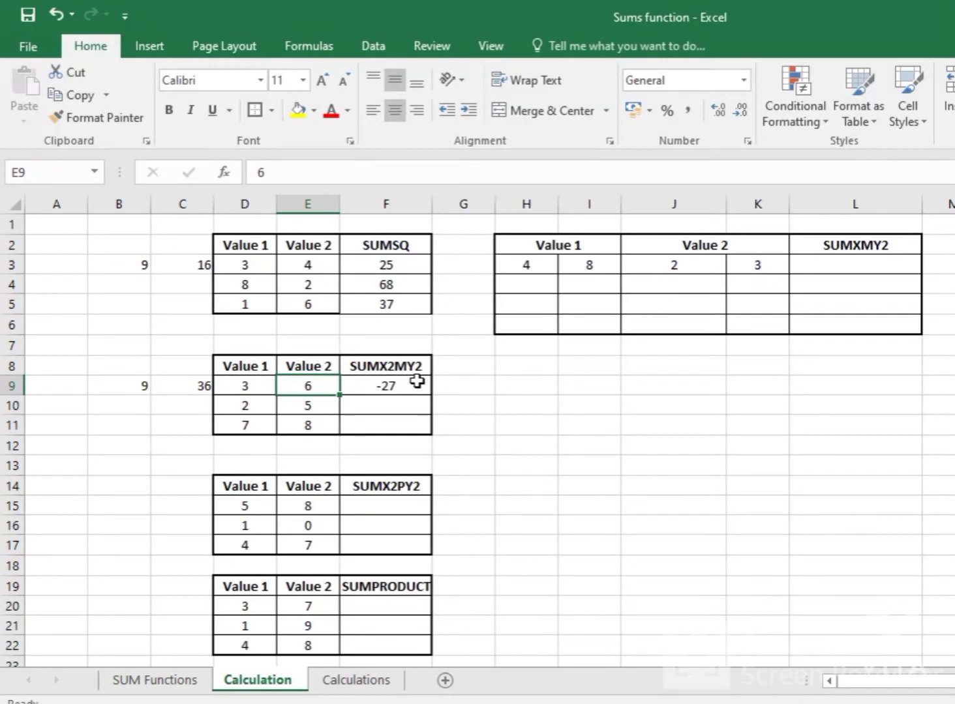
{"action": "left_click", "coordinate": [248, 390]}
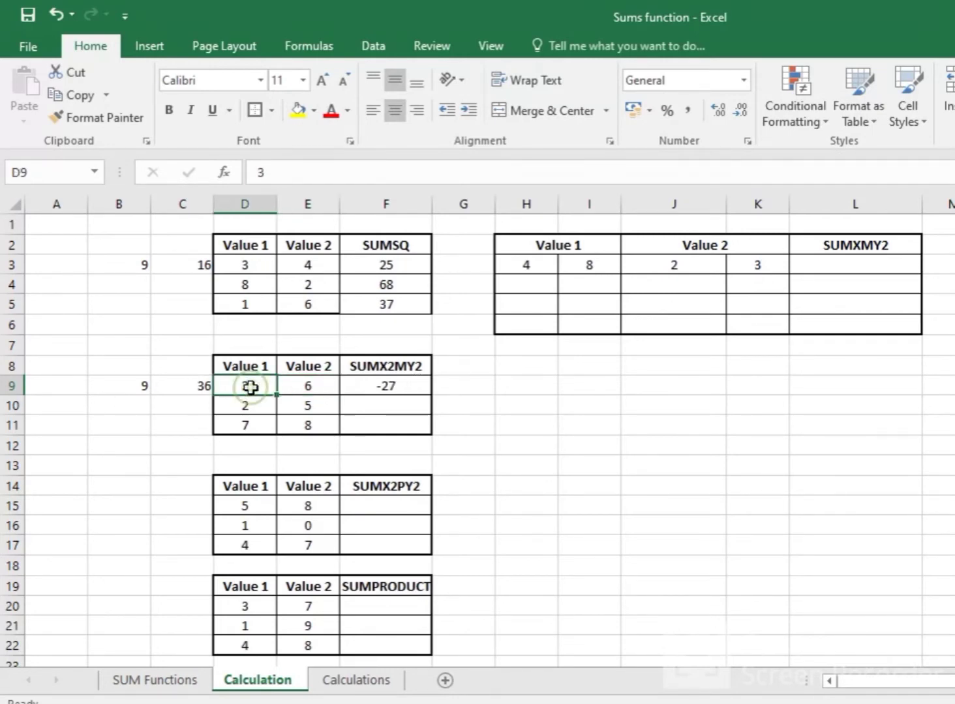
{"action": "left_click", "coordinate": [304, 388]}
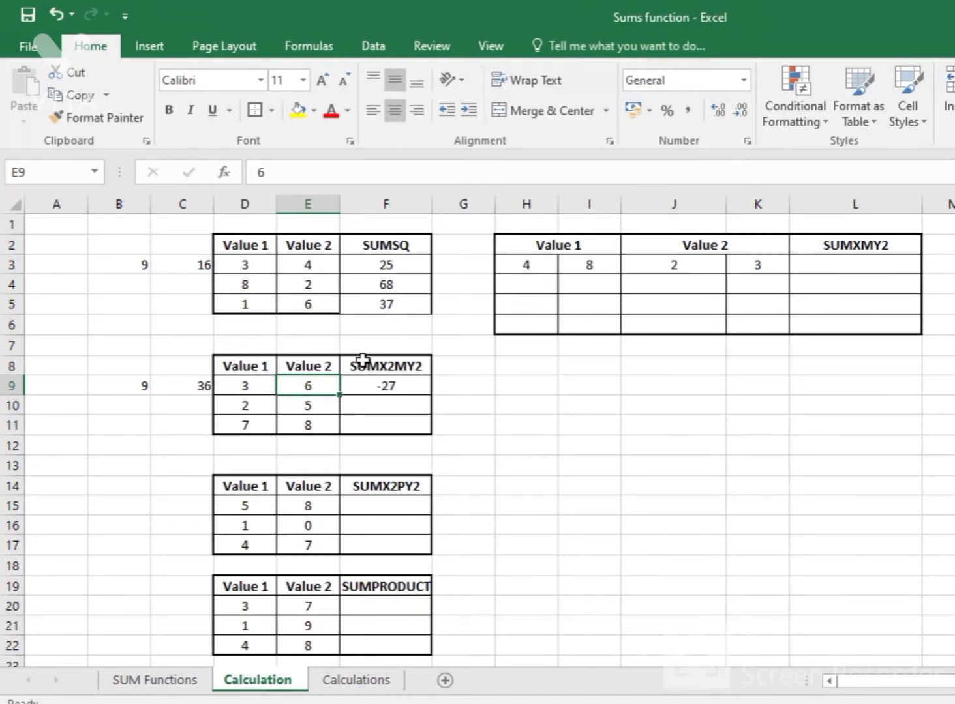
Fill the SUMX2MY2 formula from F9 down through F11 and check the second row's input values
{"action": "left_click", "coordinate": [409, 385]}
{"action": "left_click_drag", "start_coordinate": [434, 396], "coordinate": [432, 441]}
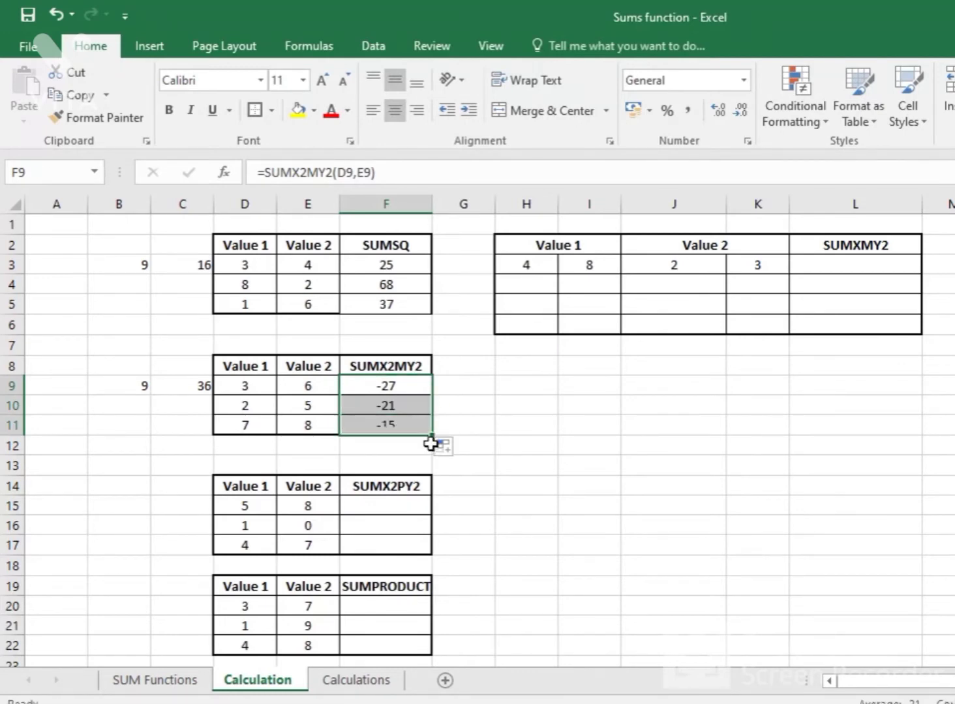
{"action": "left_click", "coordinate": [246, 401]}
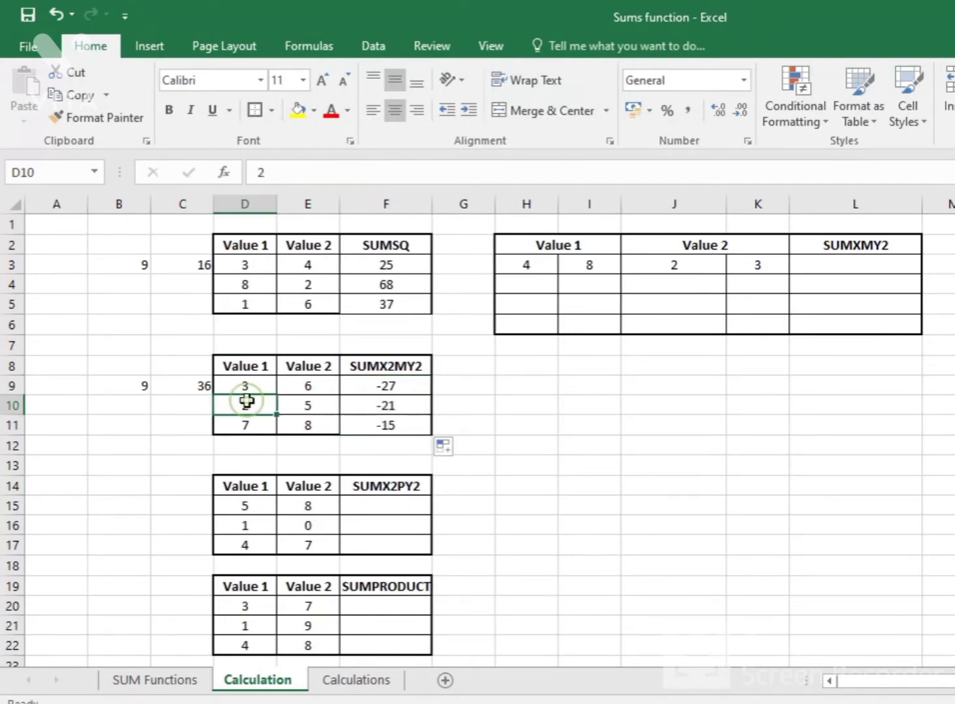
{"action": "left_click", "coordinate": [322, 413]}
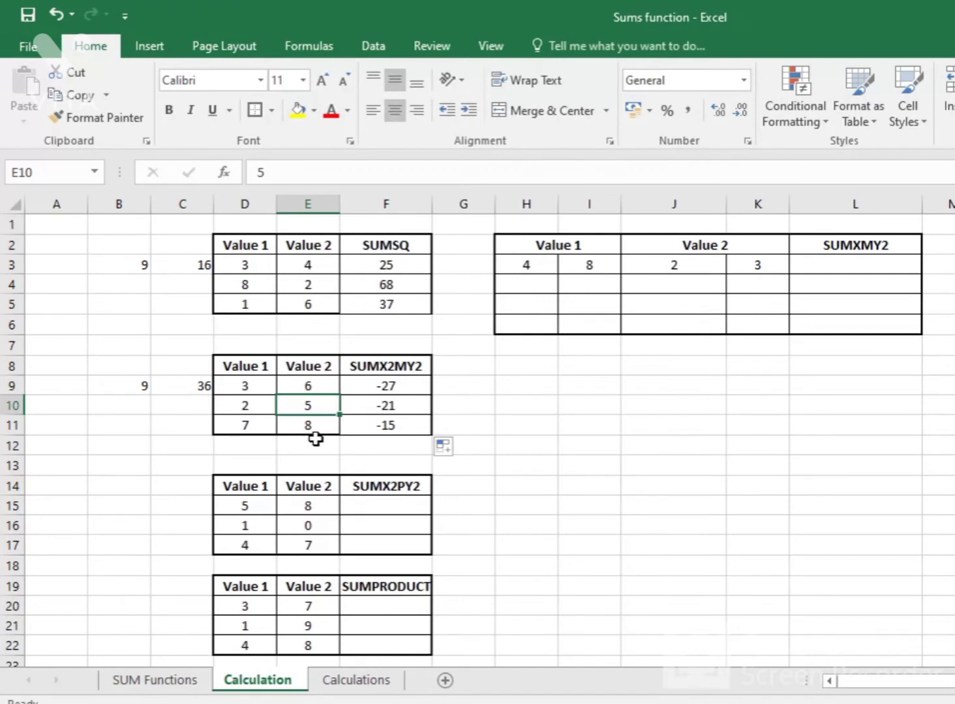
Begin a SUMX2PY2 formula in cell F15 with the range D15:E15 as its first argument
{"action": "left_click", "coordinate": [373, 502]}
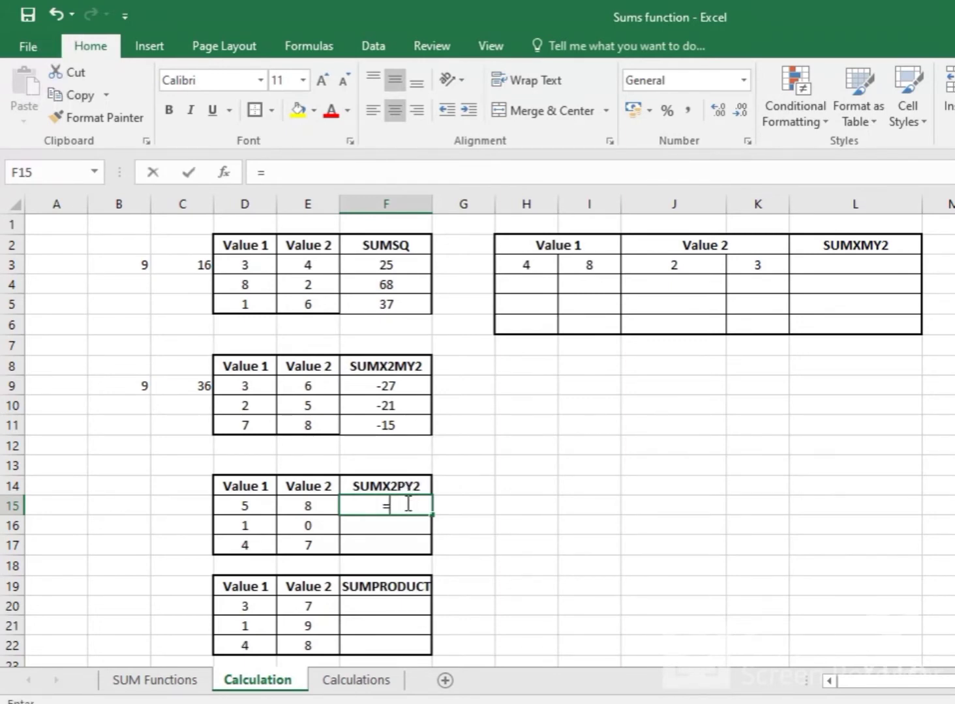
{"action": "type", "text": "=SUM"}
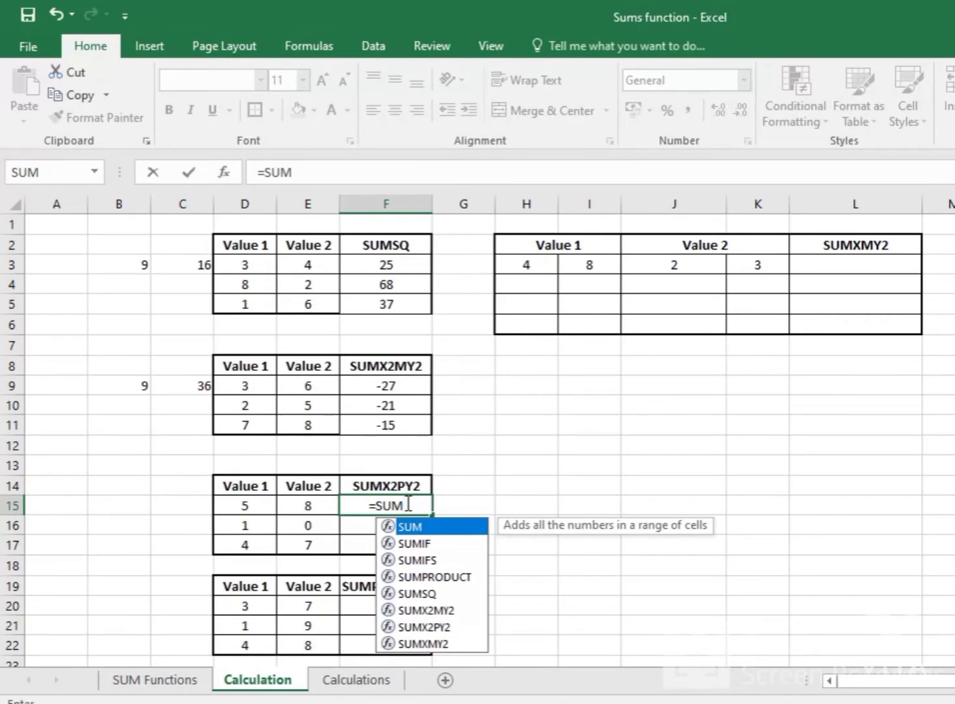
{"action": "type", "text": "X"}
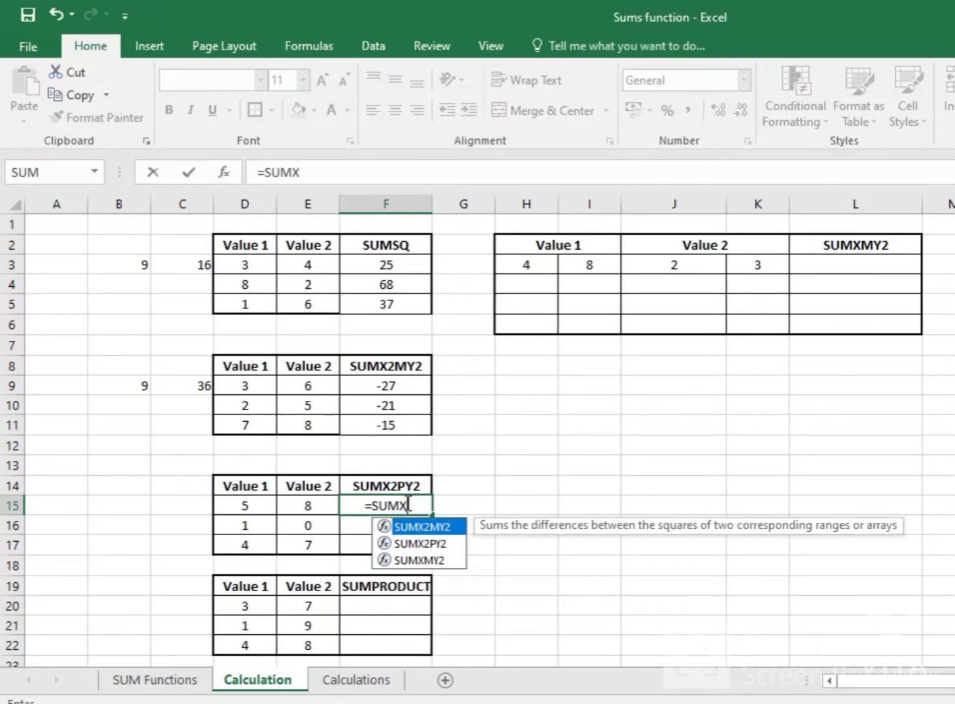
{"action": "left_click", "coordinate": [423, 544]}
{"action": "double_click", "coordinate": [422, 542]}
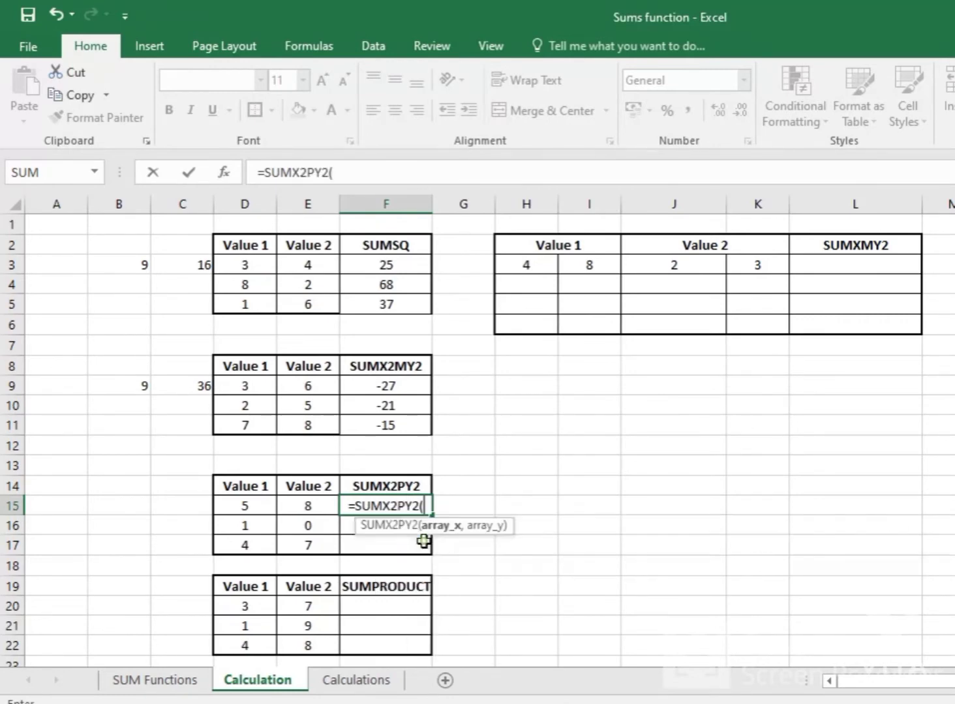
{"action": "left_click", "coordinate": [256, 505]}
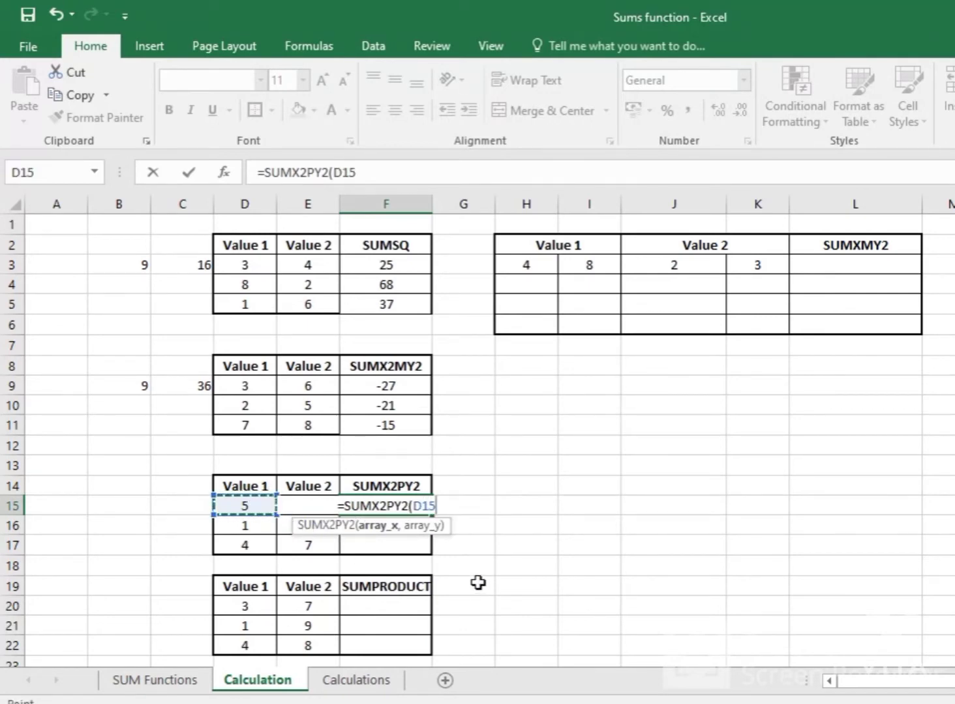
{"action": "type", "text": ","}
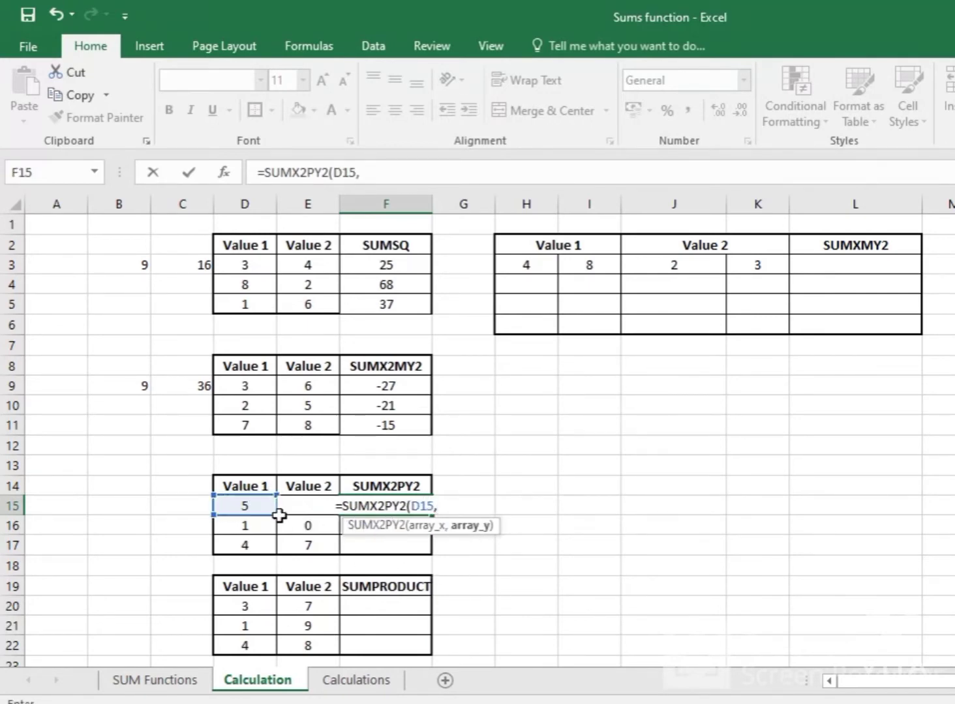
{"action": "left_click_drag", "start_coordinate": [279, 514], "coordinate": [324, 516]}
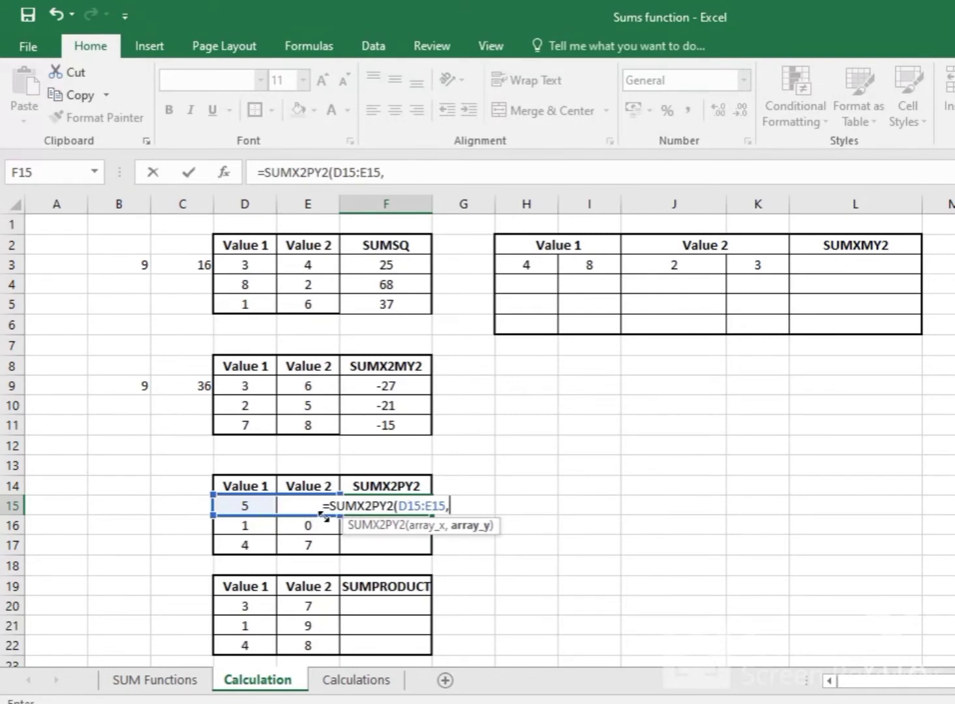
Correct the arguments in F15 so the completed formula reads =SUMX2PY2(D15,E15)
{"action": "left_click", "coordinate": [425, 506]}
{"action": "key", "text": "BackSpace"}
{"action": "type", "text": ","}
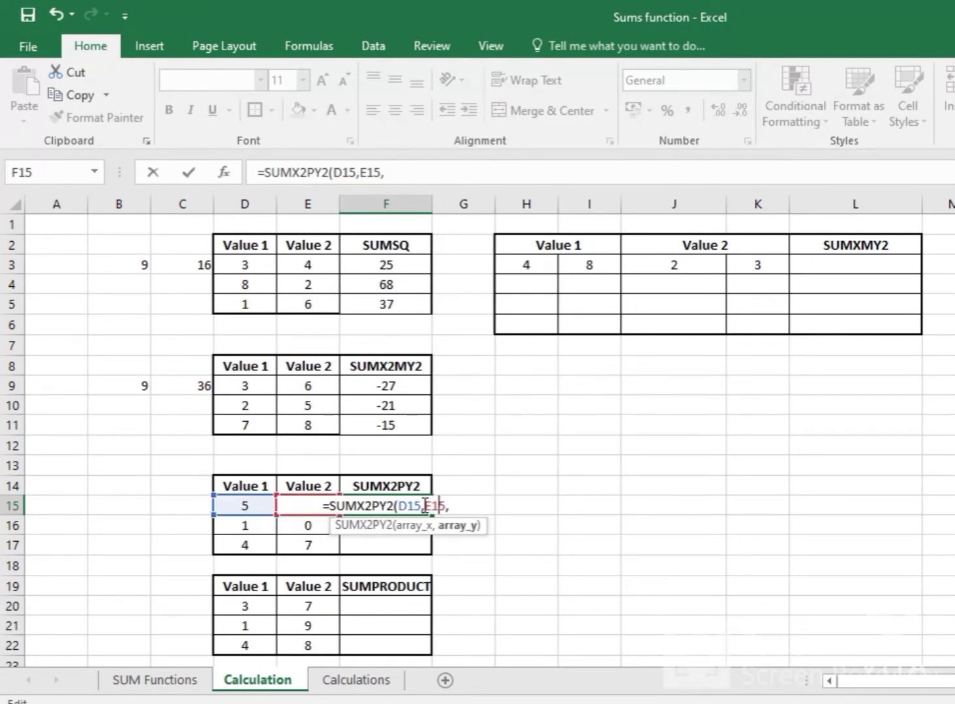
{"action": "key", "text": "BackSpace"}
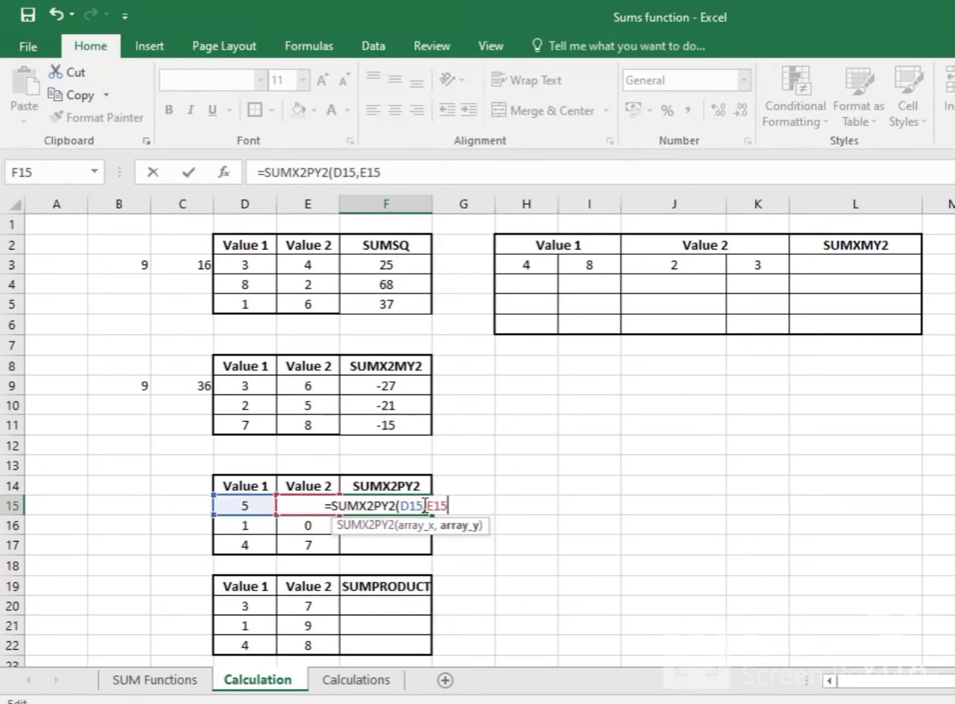
{"action": "type", "text": ")"}
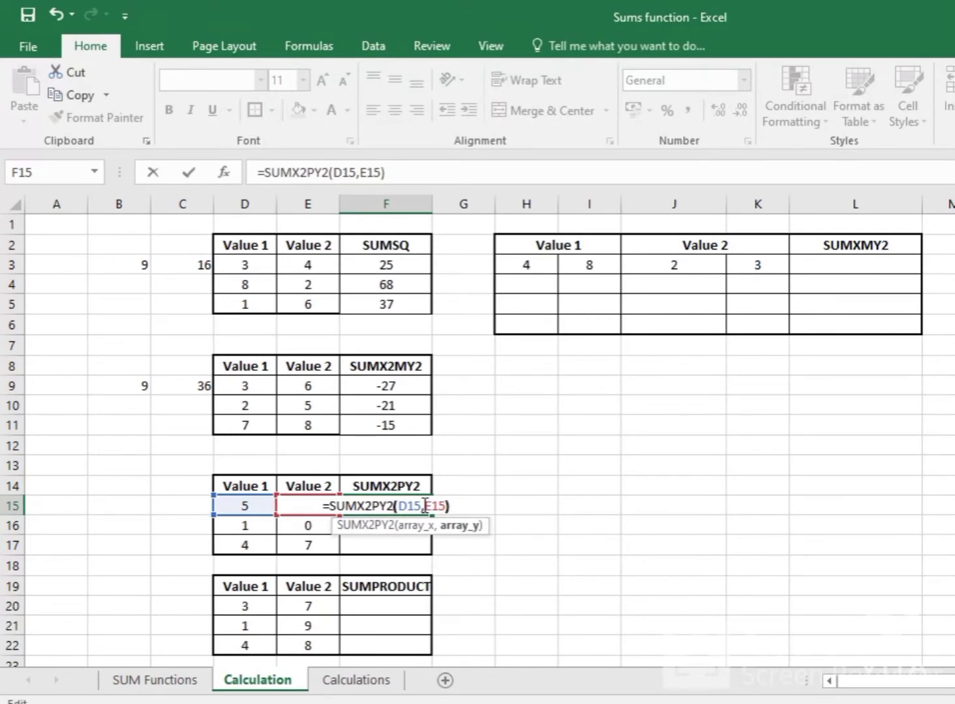
{"action": "key", "text": "Return"}
Enter the squares of the first row's two values beside the SUMX2PY2 table, 25 in B15 and 64 in C15
{"action": "left_click", "coordinate": [232, 502]}
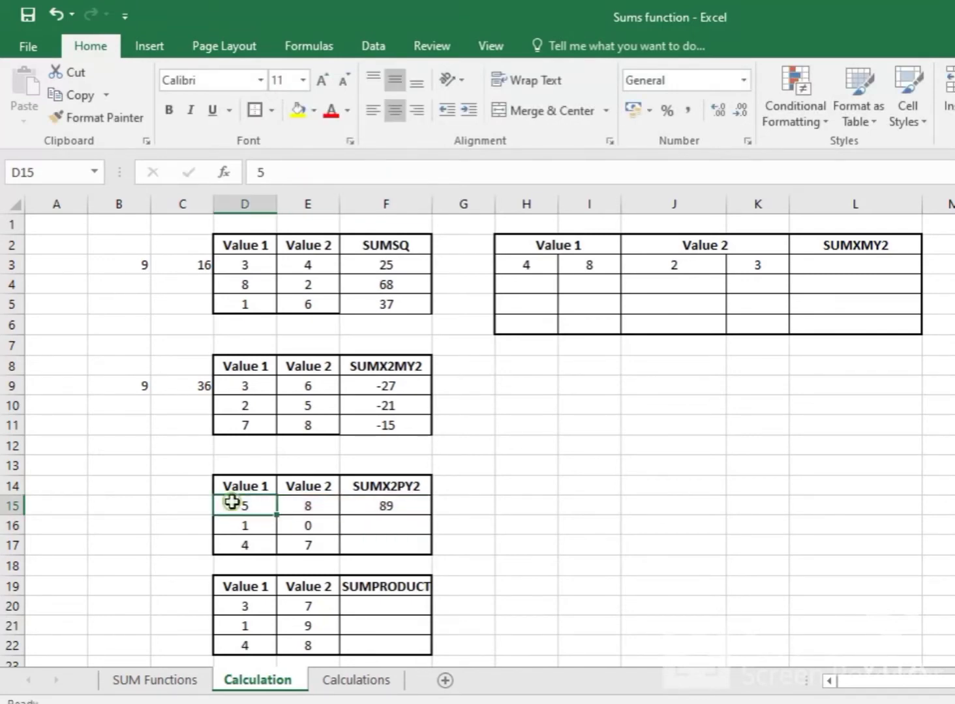
{"action": "left_click", "coordinate": [100, 508]}
{"action": "type", "text": "25"}
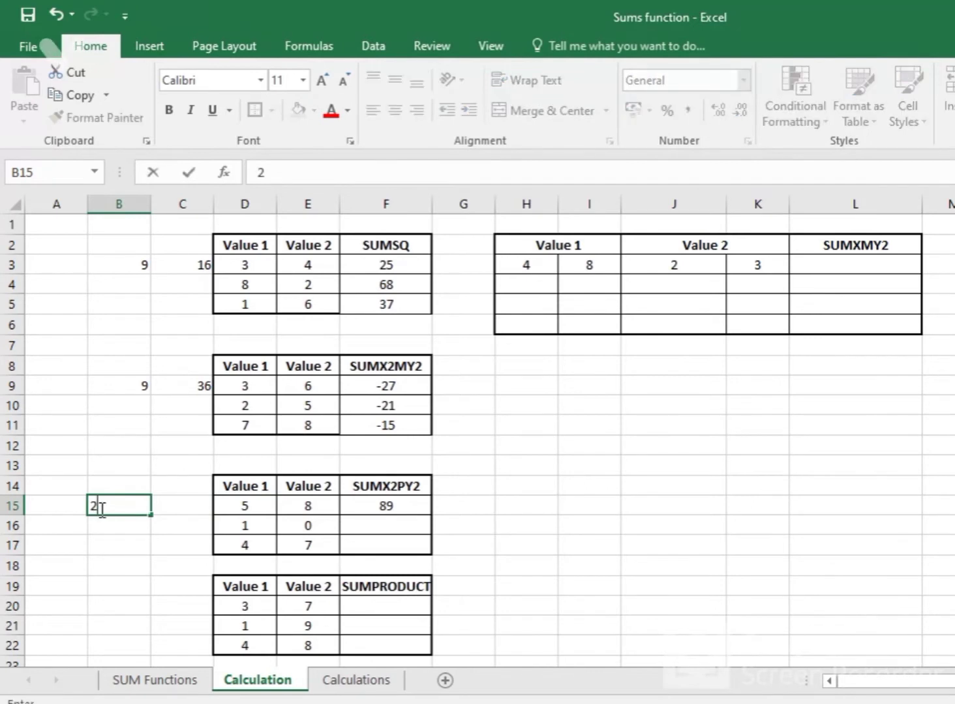
{"action": "left_click", "coordinate": [177, 502]}
{"action": "type", "text": "64"}
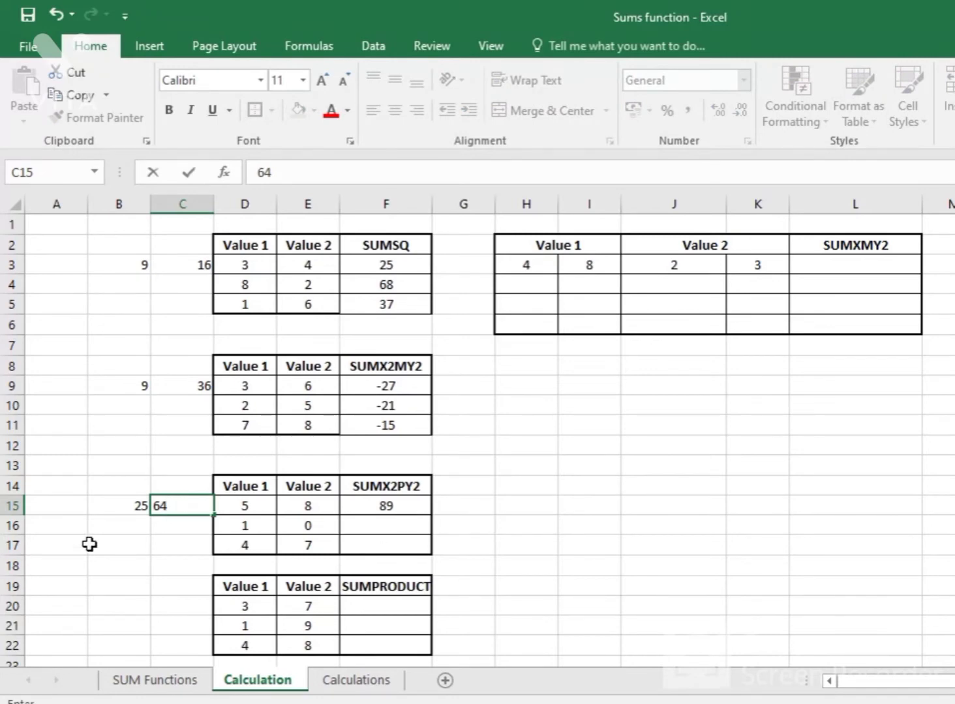
{"action": "left_click", "coordinate": [134, 526]}
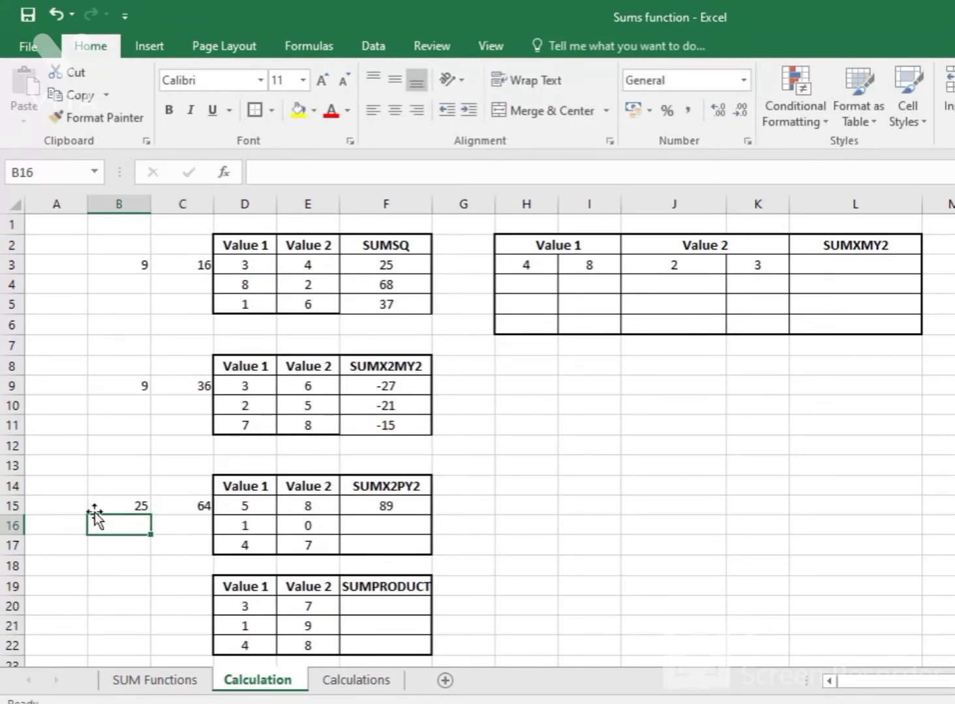
Fill the SUMX2PY2 formula from F15 down through F17 and check the last row's values and formula
{"action": "left_click", "coordinate": [390, 510]}
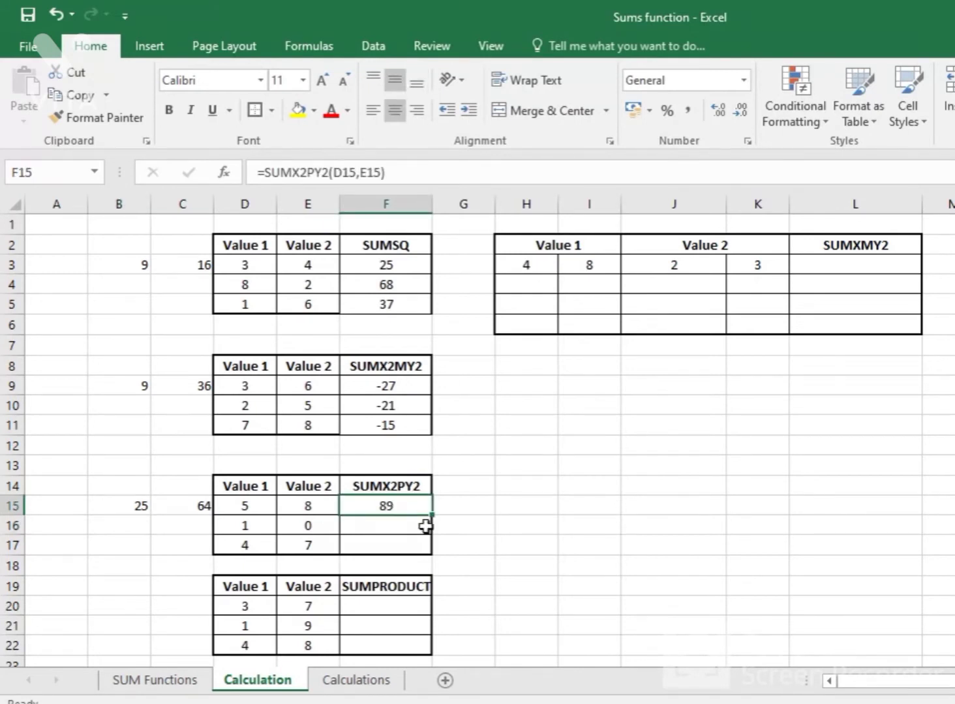
{"action": "left_click_drag", "start_coordinate": [434, 518], "coordinate": [435, 552]}
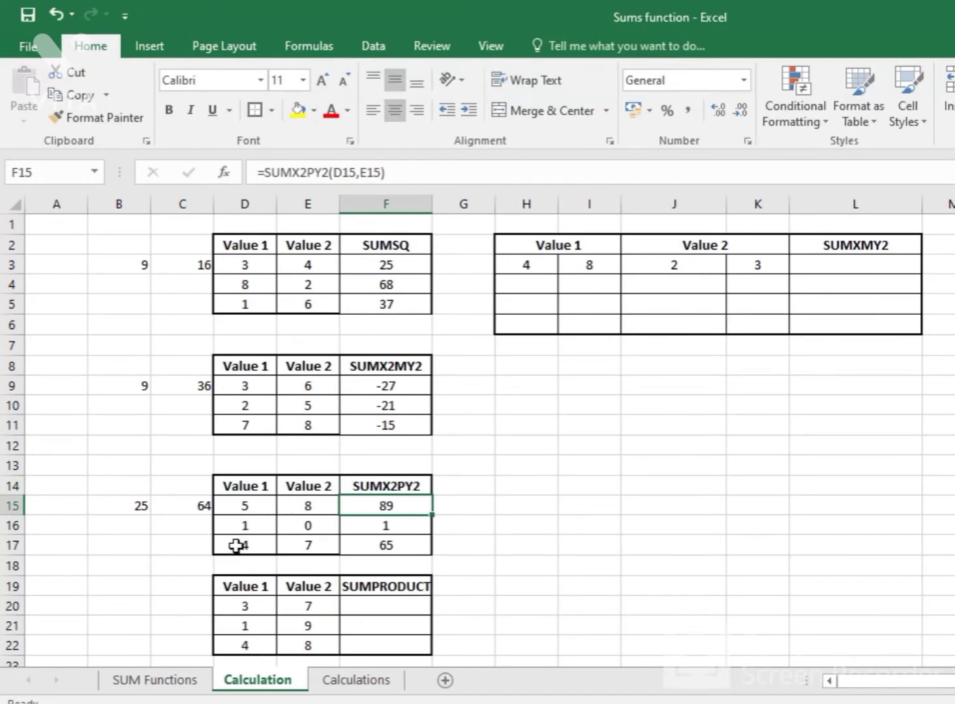
{"action": "left_click", "coordinate": [236, 546]}
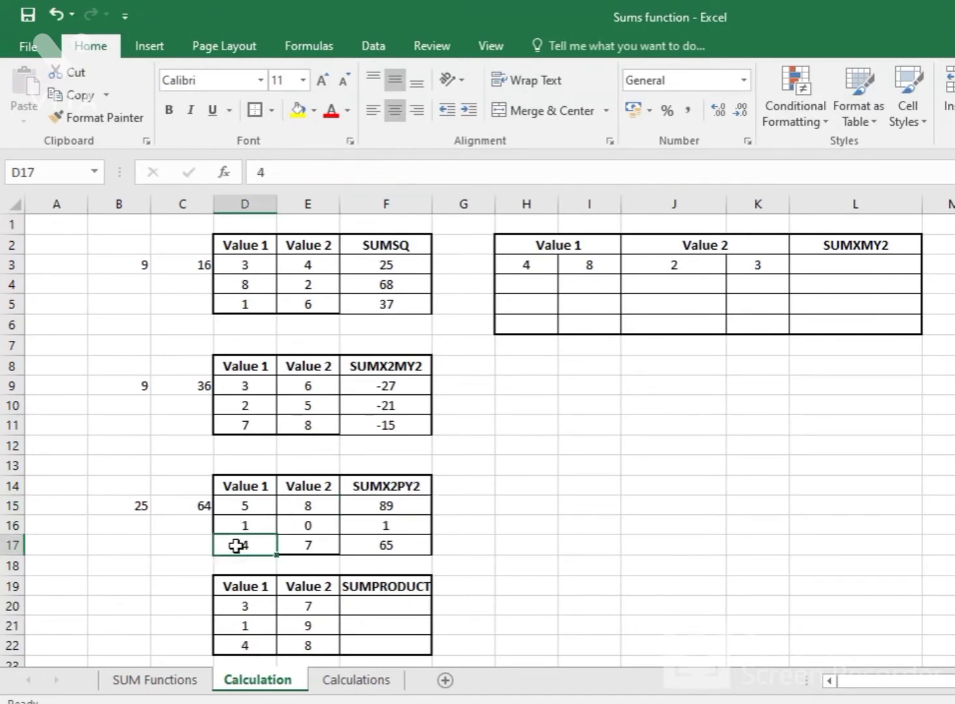
{"action": "left_click", "coordinate": [313, 546]}
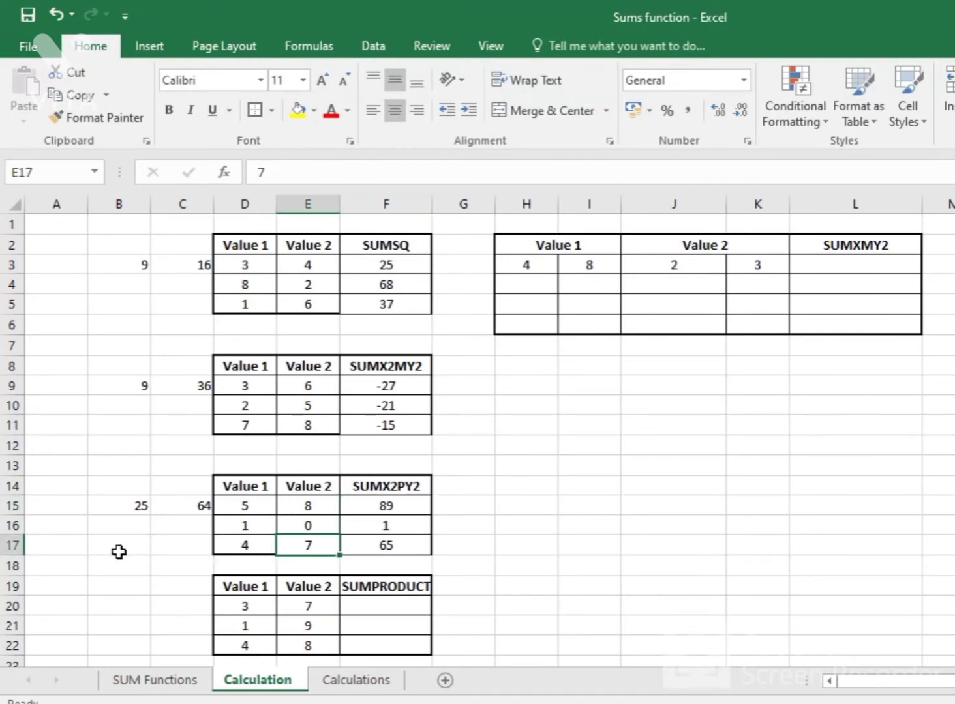
{"action": "left_click", "coordinate": [415, 547]}
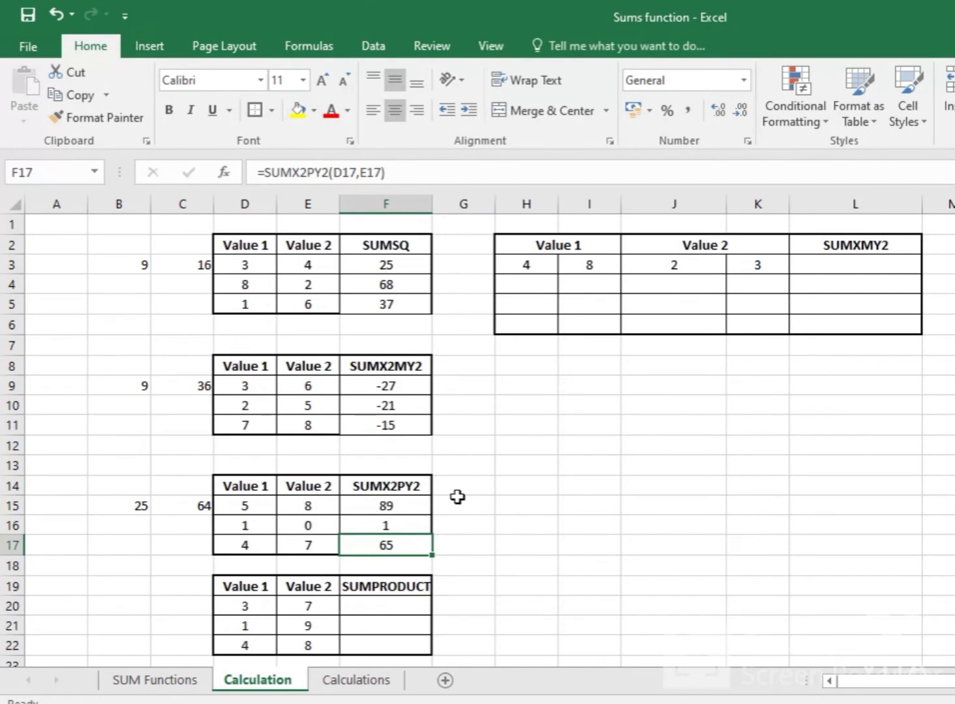
Enter the formula =SUMPRODUCT(D20,E20) in cell F20 of the SUMPRODUCT table
{"action": "left_click", "coordinate": [401, 604]}
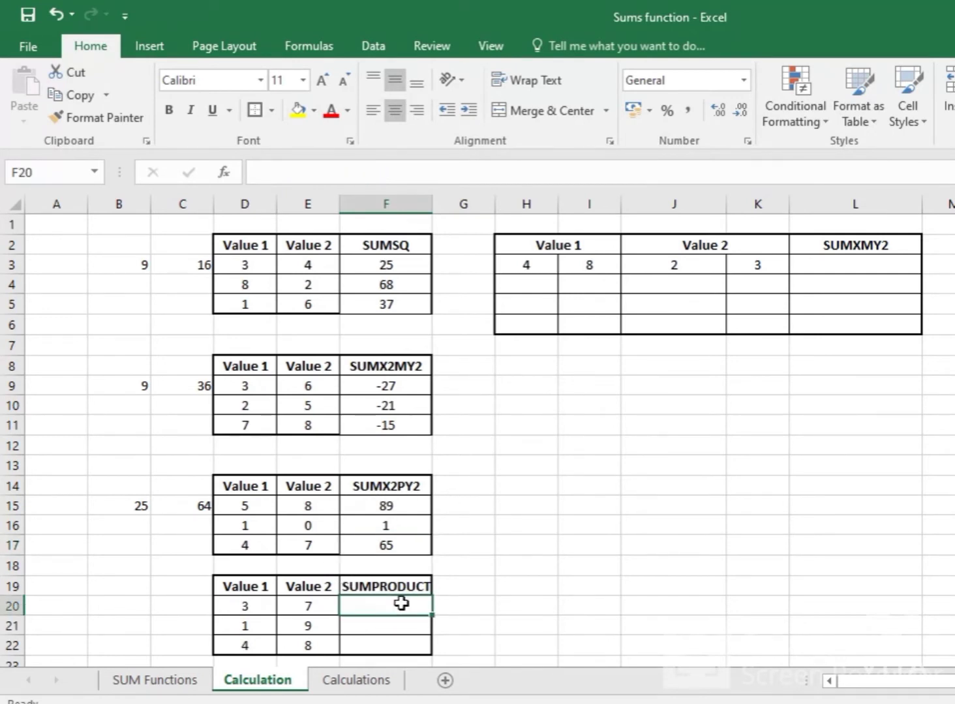
{"action": "type", "text": "=SU"}
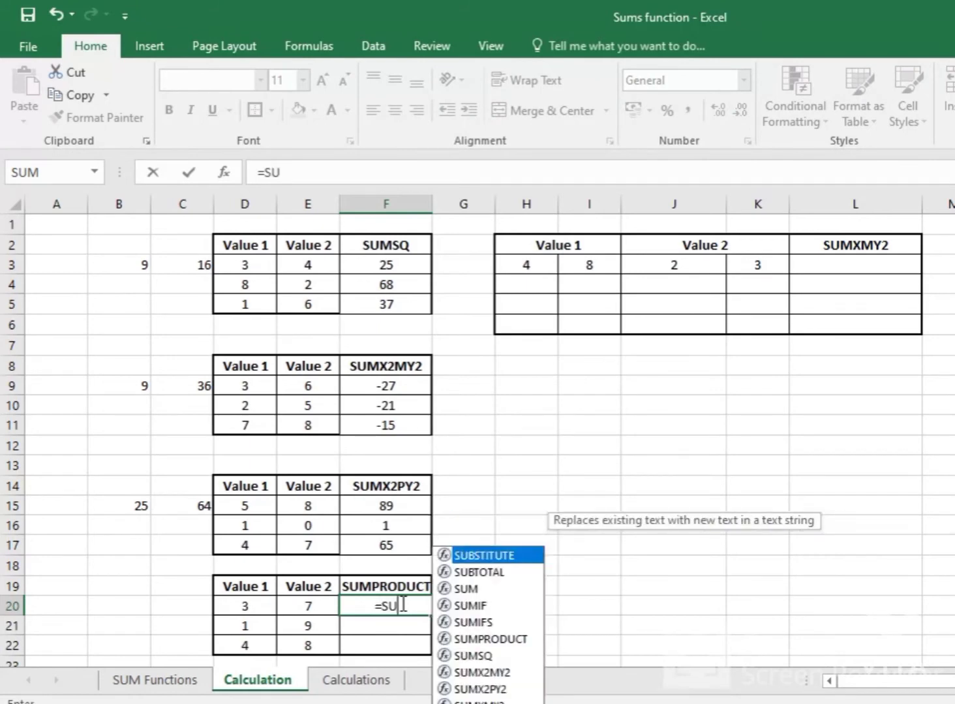
{"action": "type", "text": "MPRODUCT"}
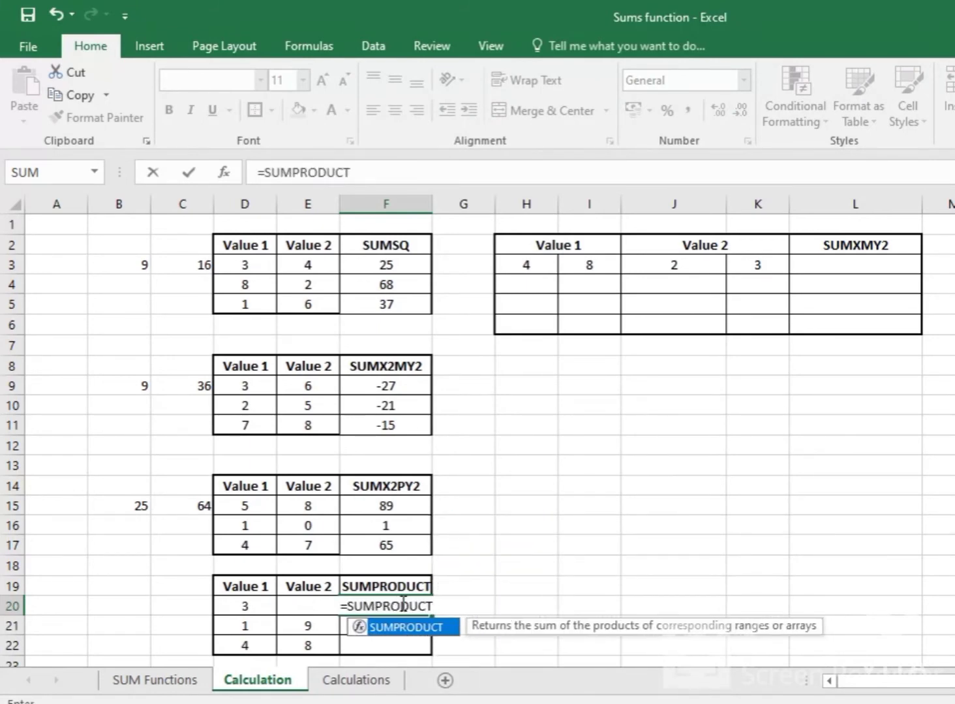
{"action": "type", "text": "("}
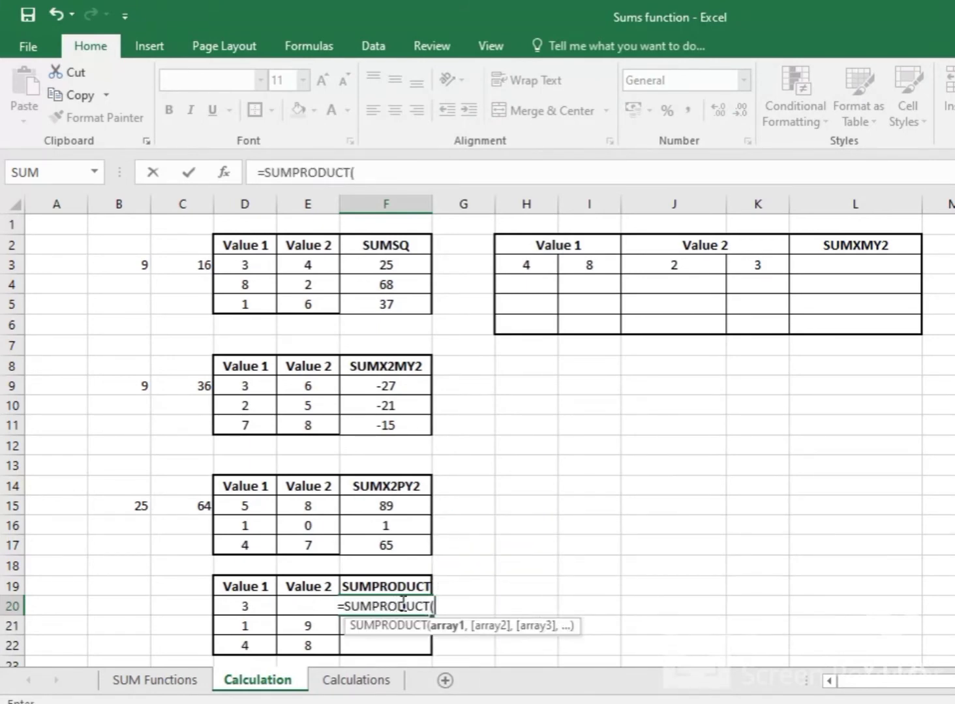
{"action": "left_click", "coordinate": [251, 604]}
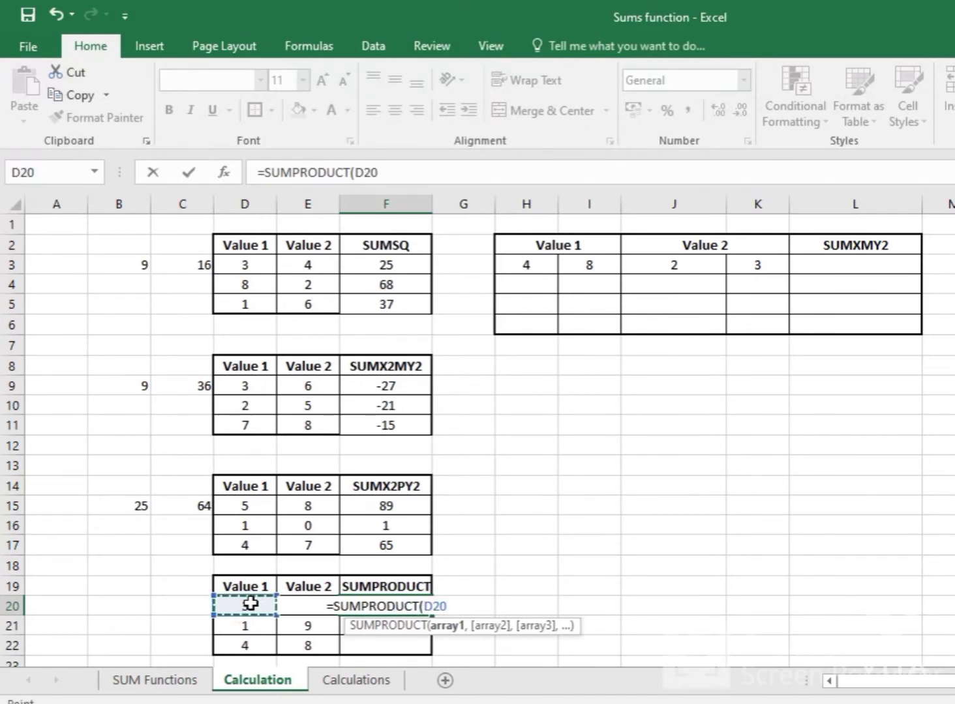
{"action": "type", "text": ","}
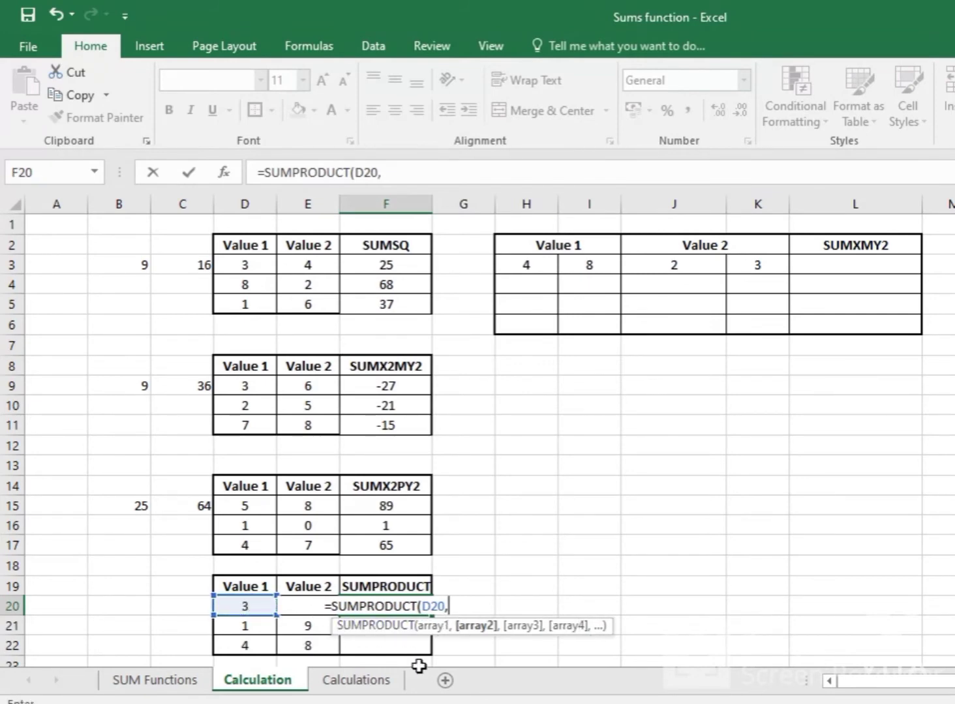
{"action": "type", "text": "E2"}
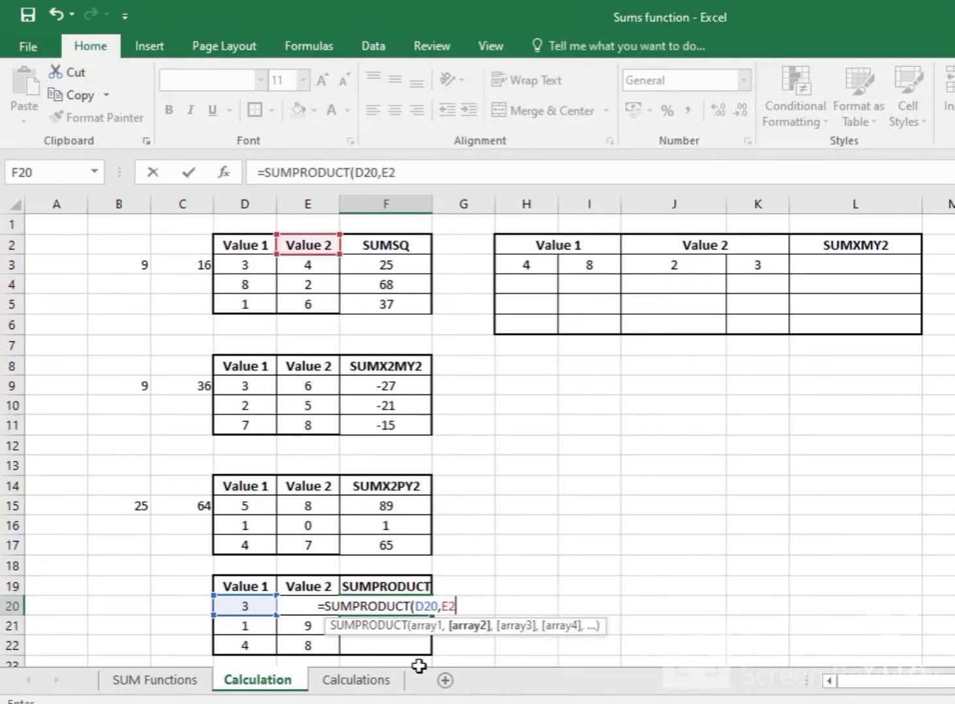
{"action": "type", "text": "0)"}
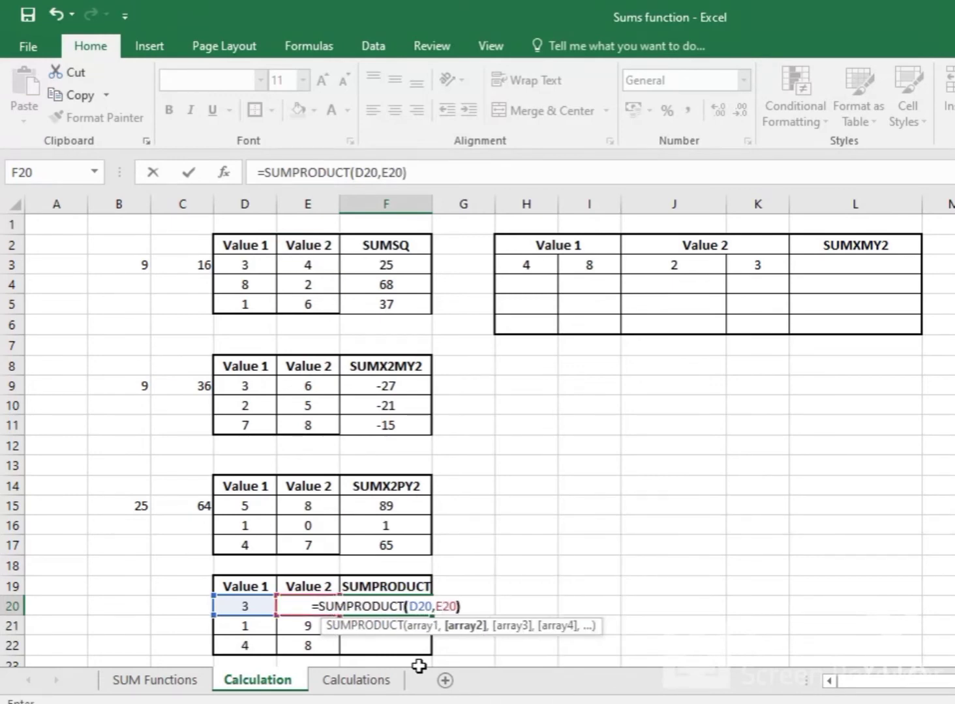
{"action": "key", "text": "Return"}
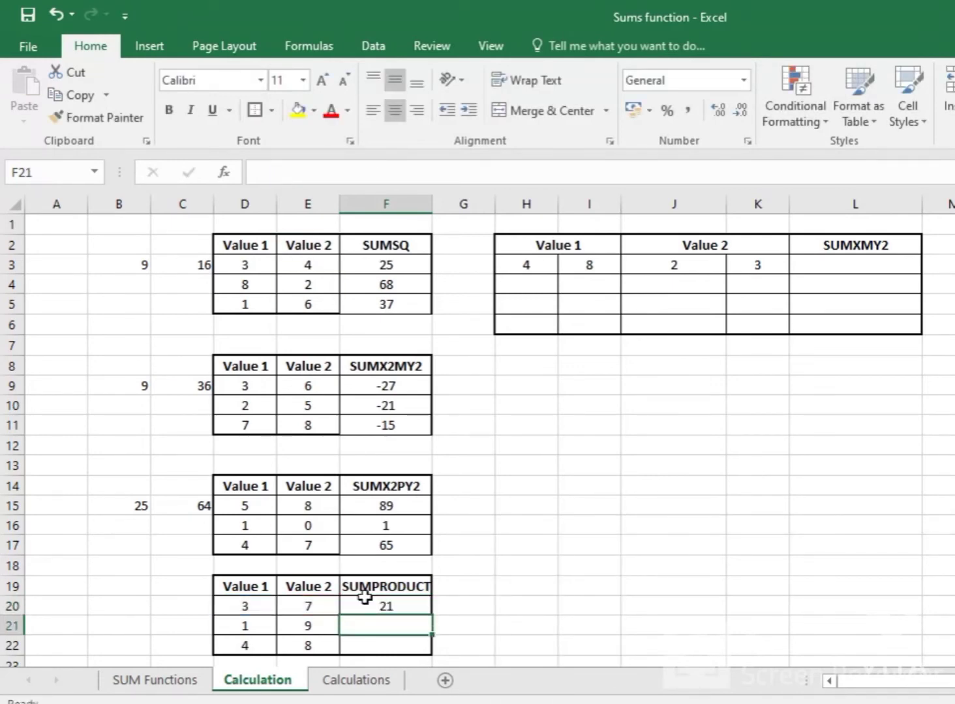
Check the first row's two values in D20 and E20, and fill the SUMPRODUCT formula from F20 down through F22
{"action": "left_click", "coordinate": [239, 607]}
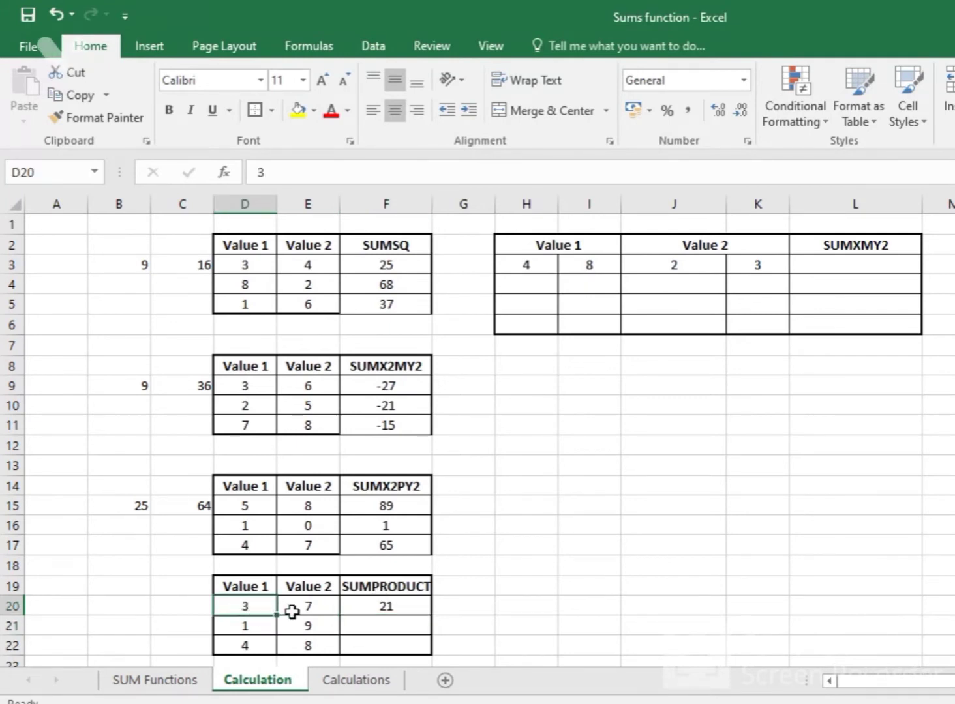
{"action": "left_click", "coordinate": [294, 606]}
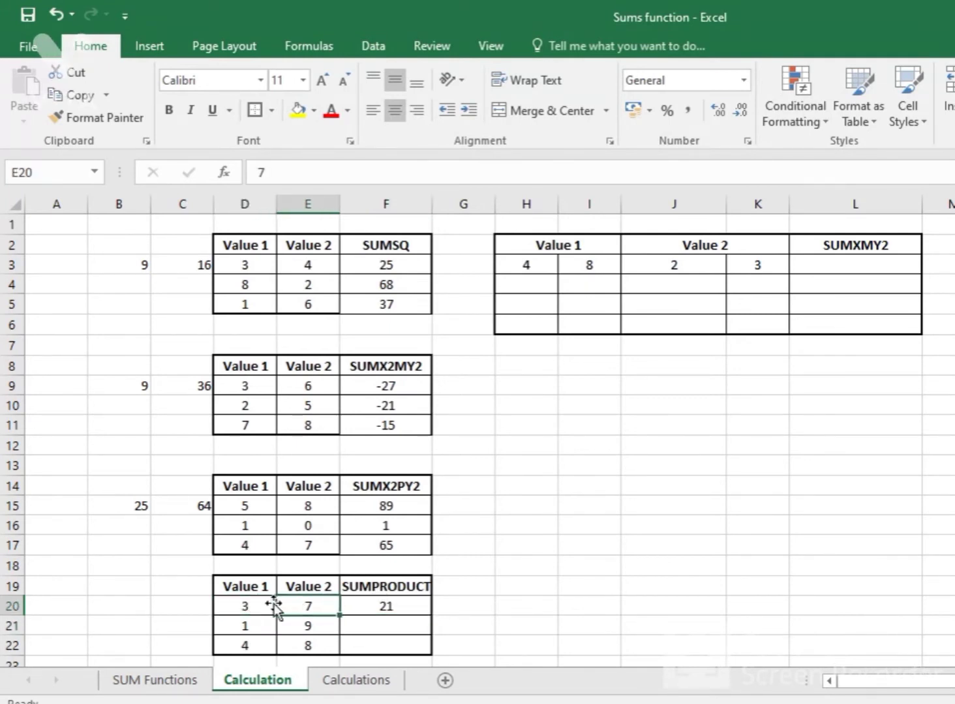
{"action": "left_click", "coordinate": [387, 609]}
{"action": "left_click_drag", "start_coordinate": [433, 616], "coordinate": [432, 652]}
{"action": "left_click", "coordinate": [653, 547]}
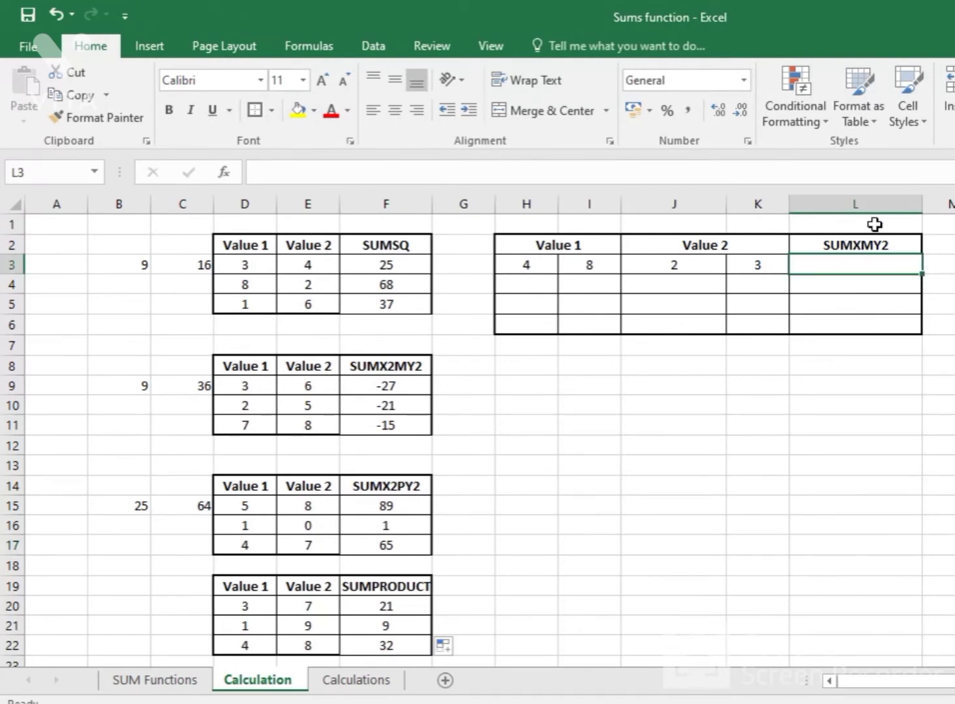
Enter a SUMXMY2 formula in L3 with H3:I3 as the first array and J3:K3 as the second
{"action": "type", "text": "=SUM"}
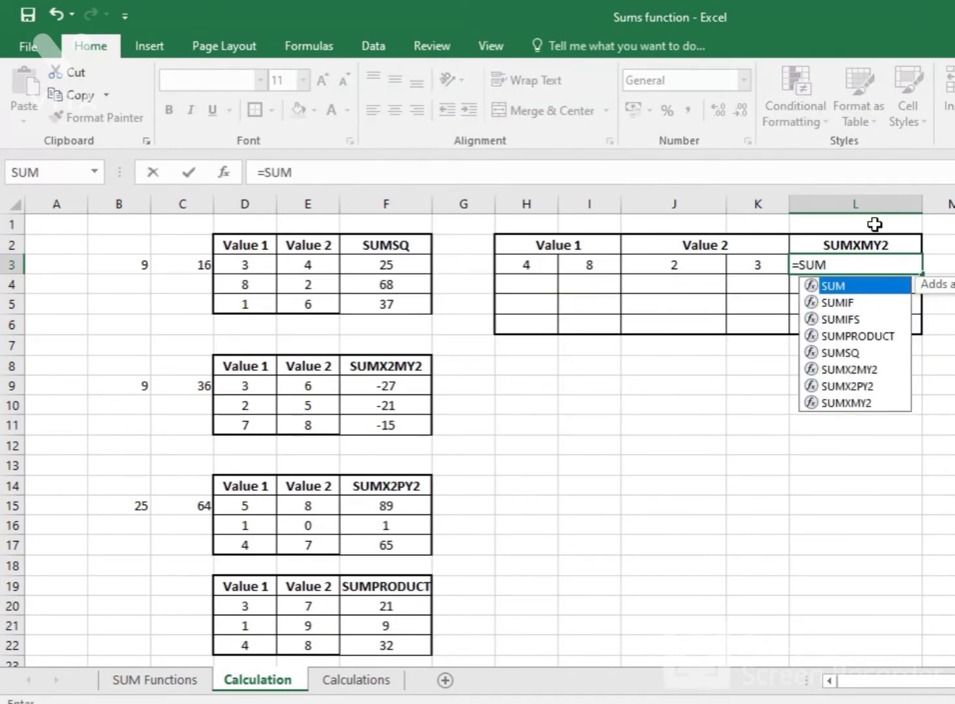
{"action": "type", "text": "XMY2("}
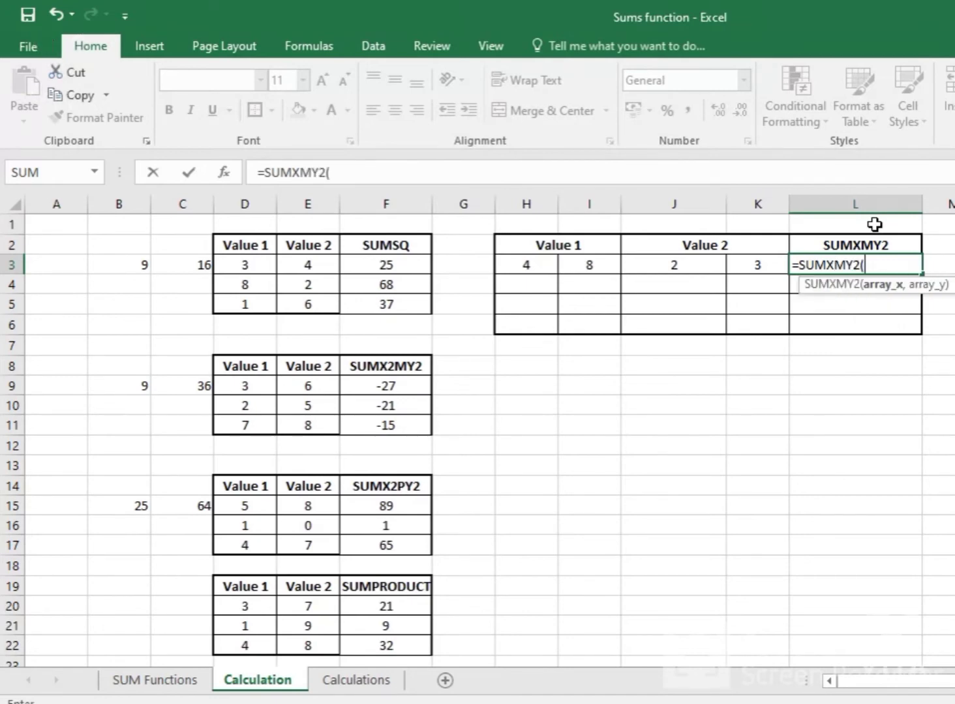
{"action": "left_click_drag", "start_coordinate": [533, 268], "coordinate": [596, 279]}
{"action": "type", "text": ","}
{"action": "left_click_drag", "start_coordinate": [676, 263], "coordinate": [752, 264]}
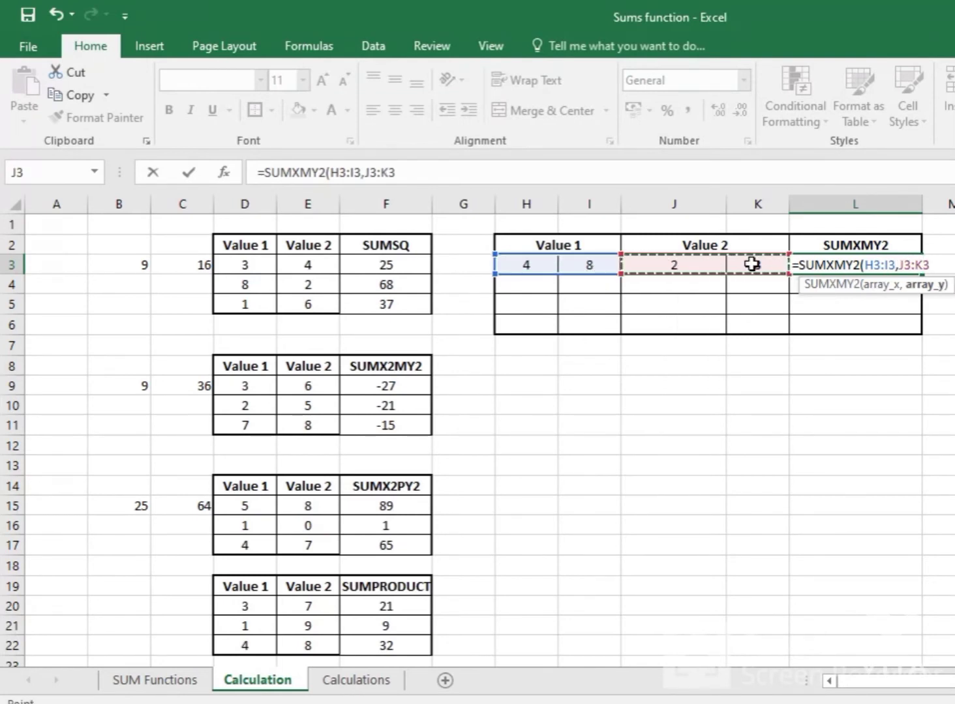
{"action": "key", "text": "Return"}
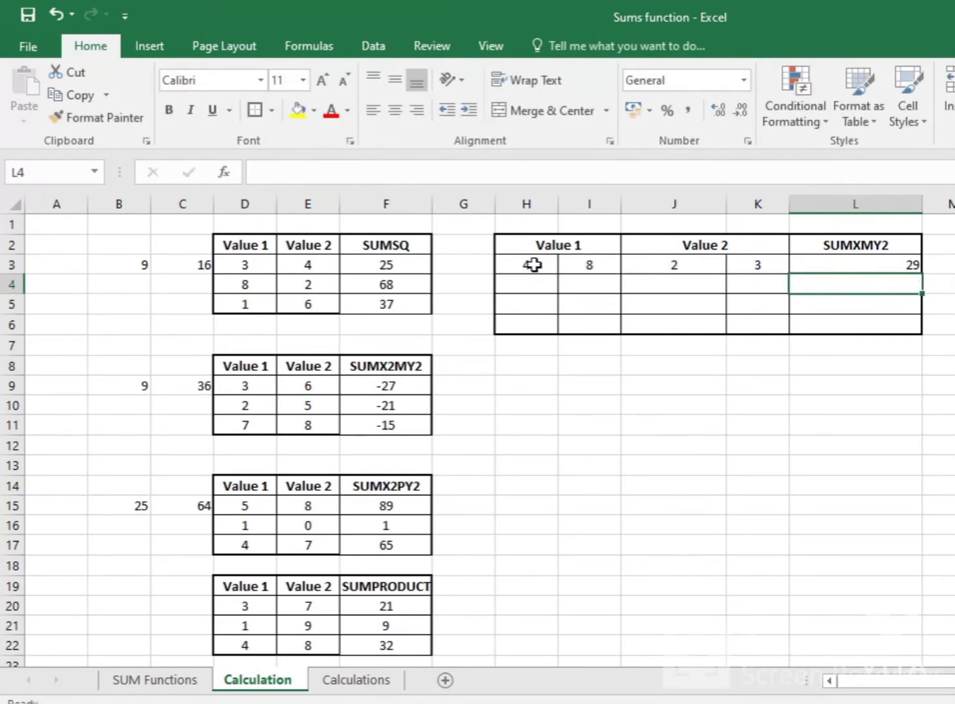
Lay out the SUMXMY2 value pairs in row 10: 4 in H10, 2 in I10, 8 in J10 and 3 in K10
{"action": "left_click", "coordinate": [545, 402]}
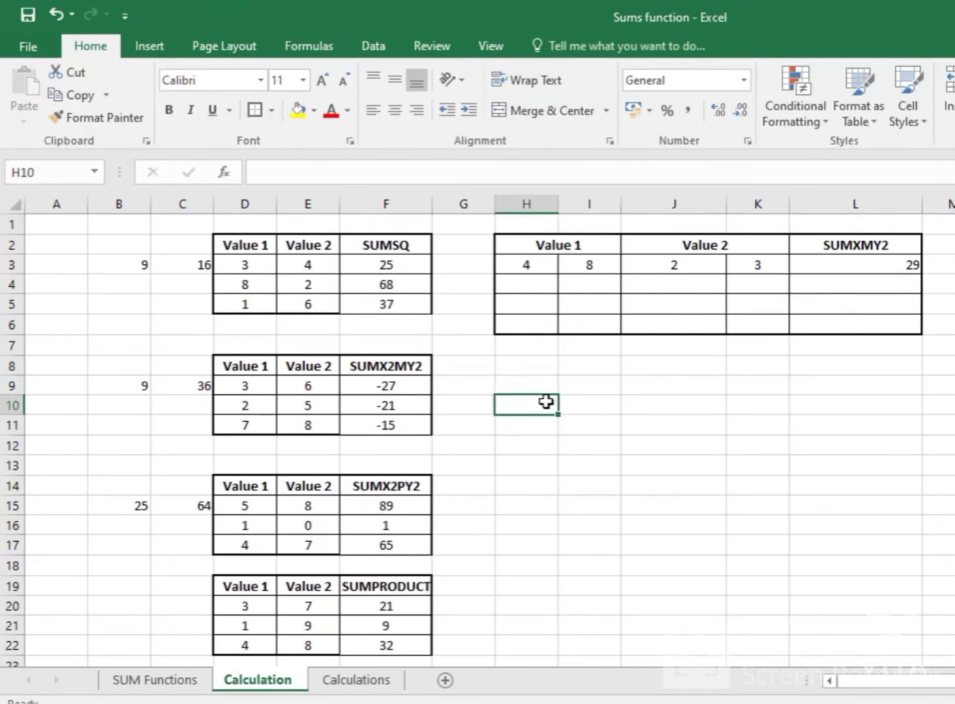
{"action": "type", "text": "4"}
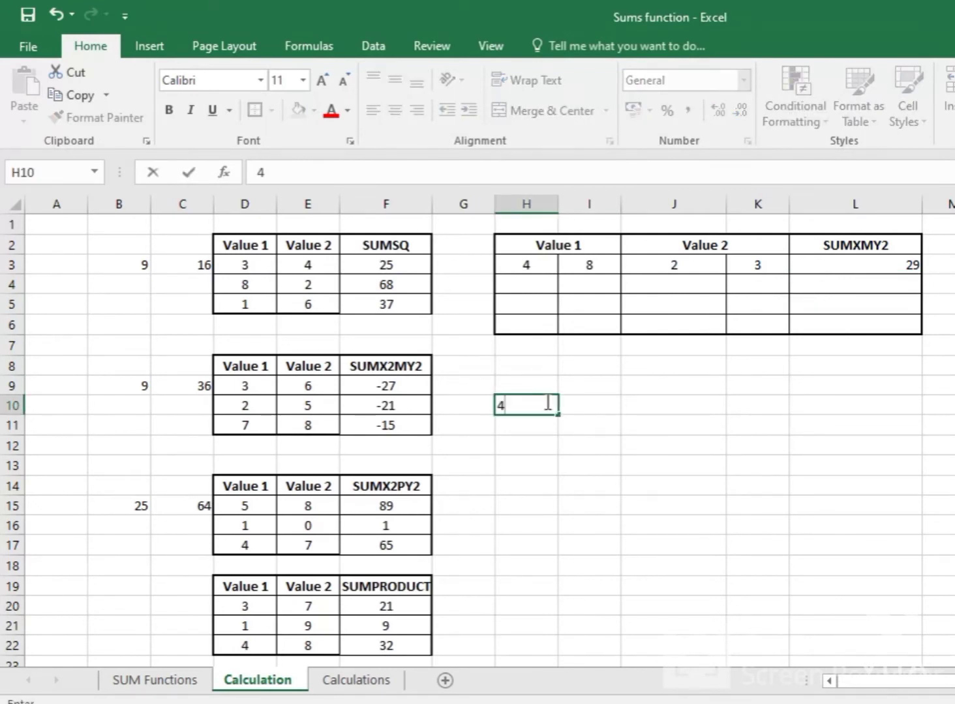
{"action": "left_click", "coordinate": [654, 409]}
{"action": "type", "text": "8"}
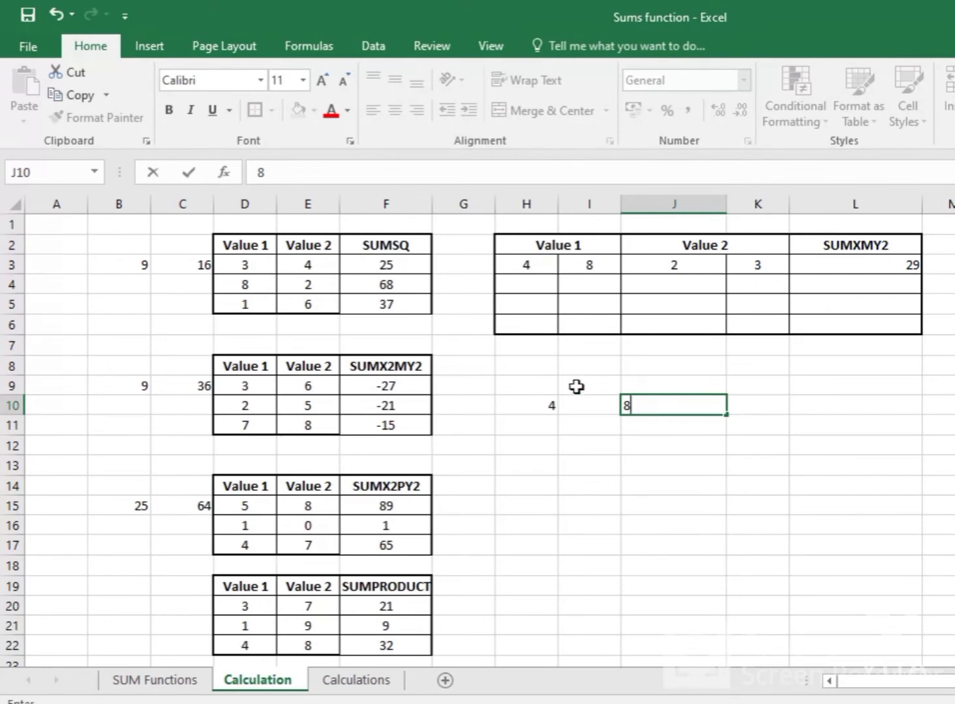
{"action": "left_click", "coordinate": [583, 409]}
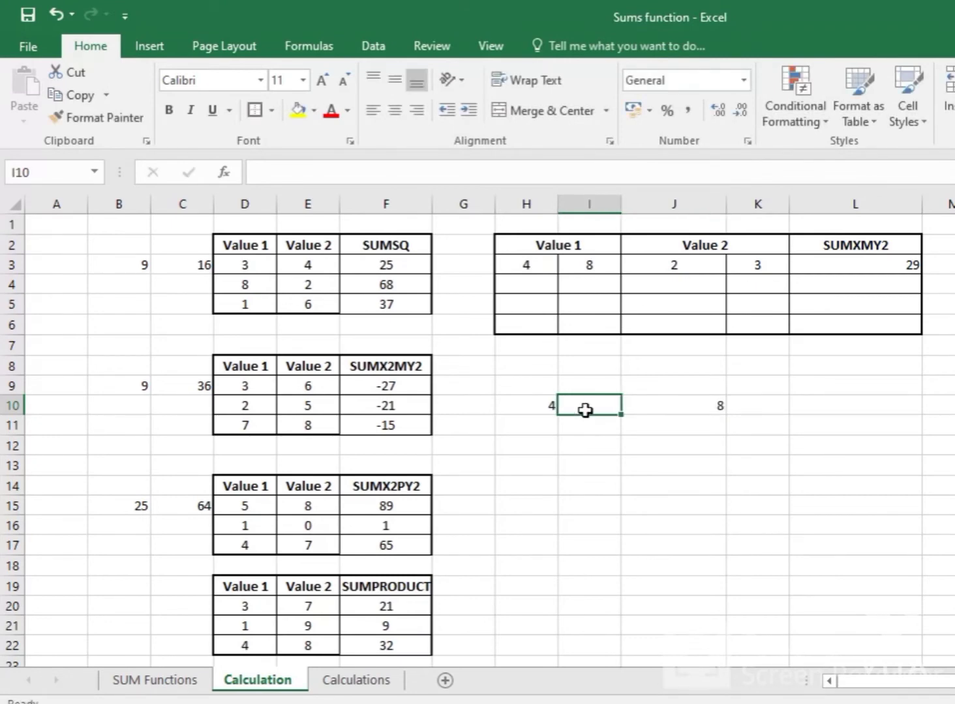
{"action": "type", "text": "2"}
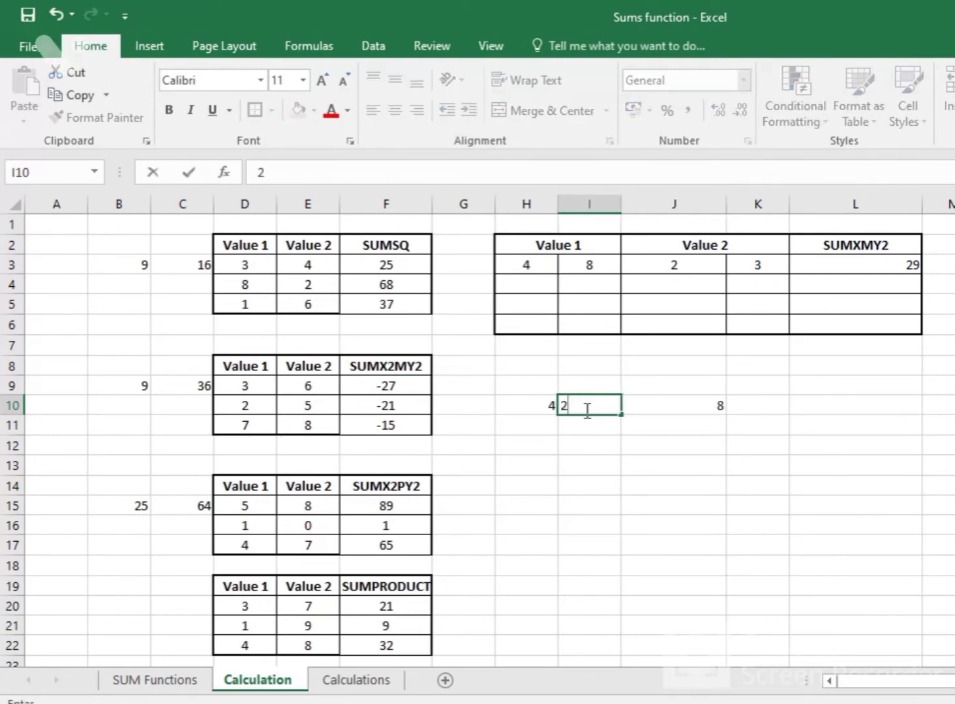
{"action": "left_click", "coordinate": [770, 408]}
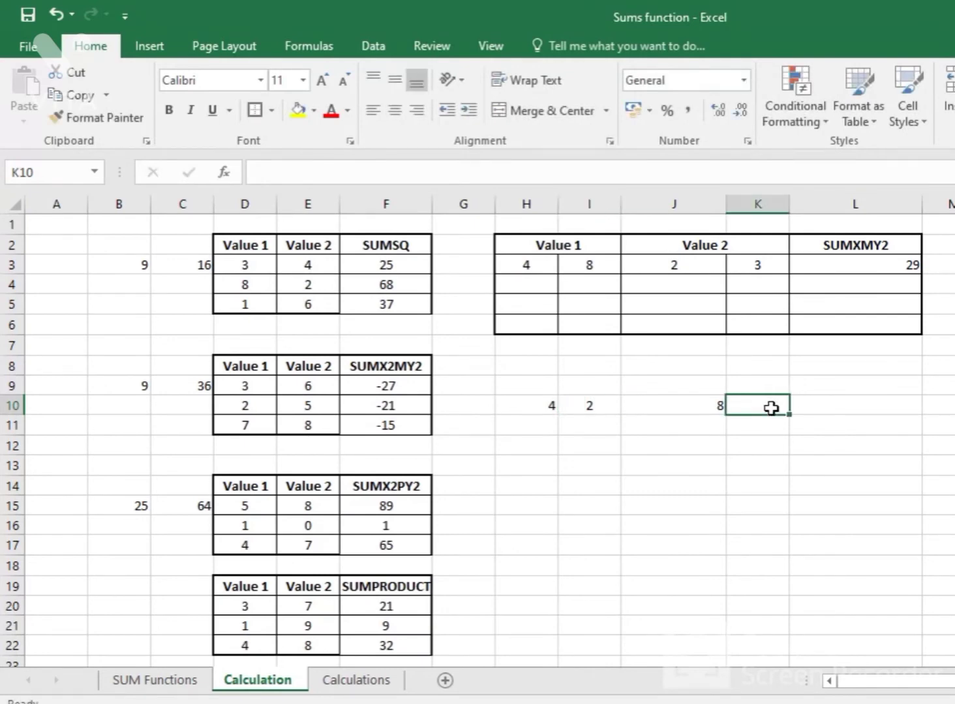
{"action": "type", "text": "3"}
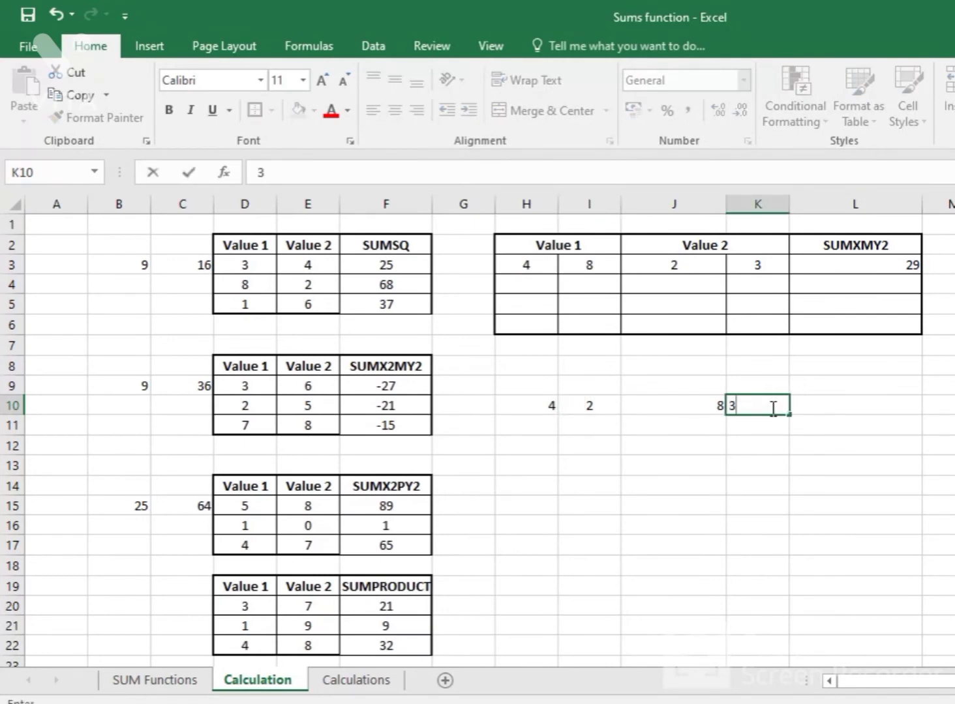
{"action": "left_click_drag", "start_coordinate": [526, 425], "coordinate": [757, 445]}
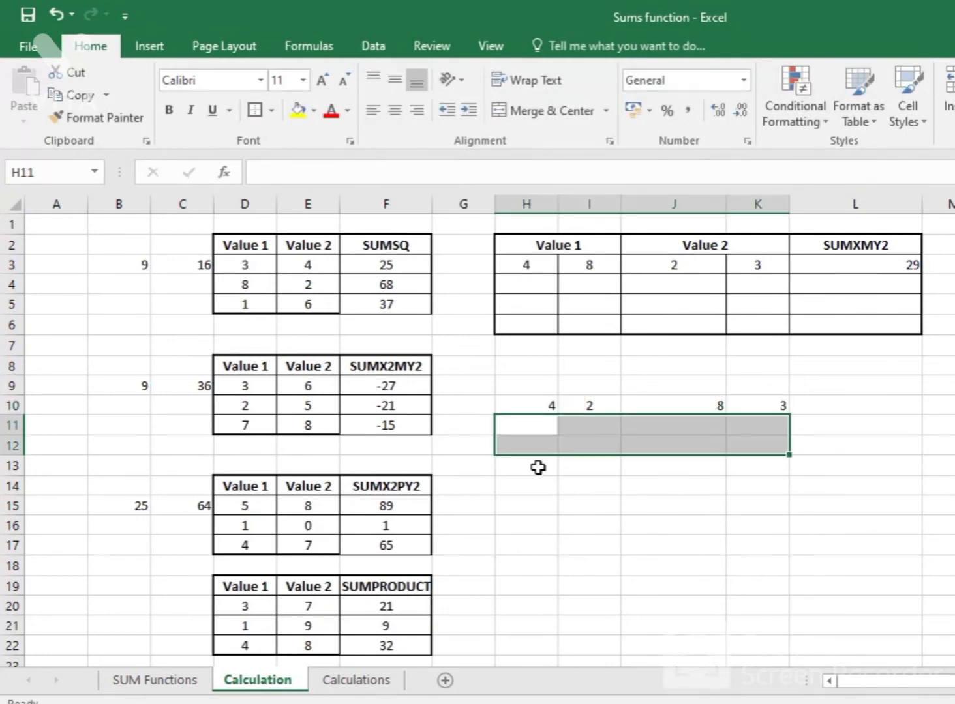
Enter the differences of the two pairs beneath them, 2 in I11 and 5 in J11
{"action": "left_click", "coordinate": [571, 474]}
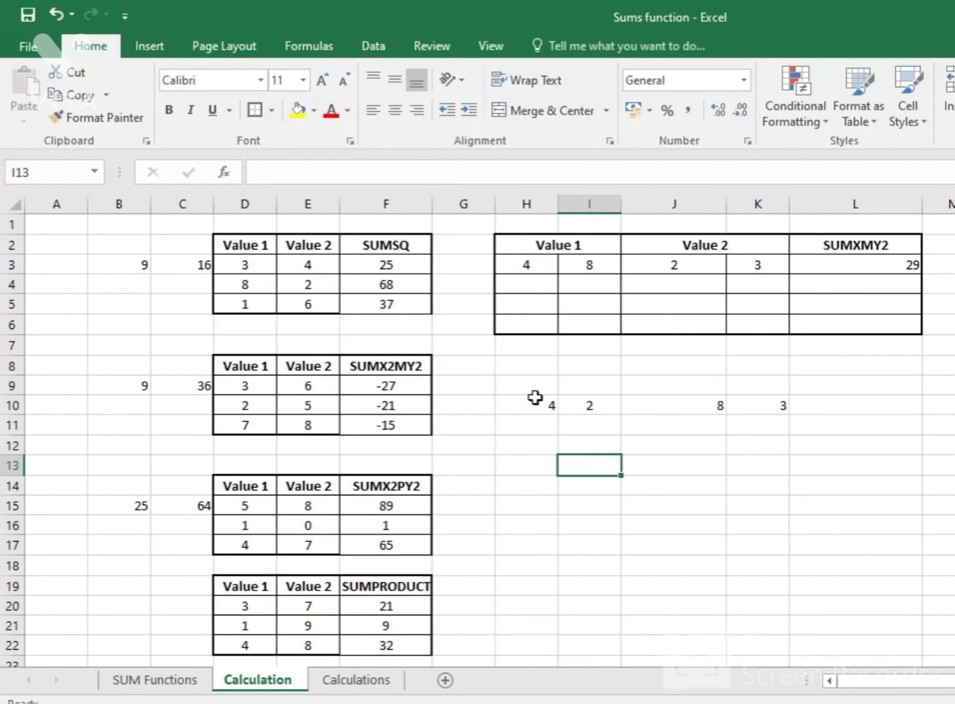
{"action": "left_click", "coordinate": [536, 427]}
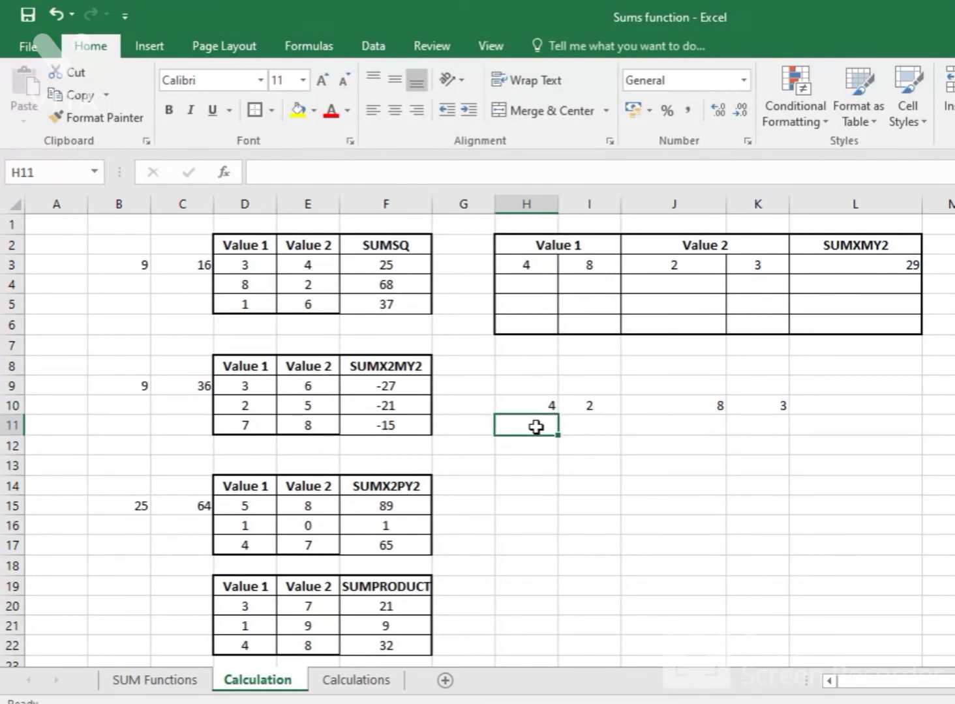
{"action": "left_click", "coordinate": [586, 421]}
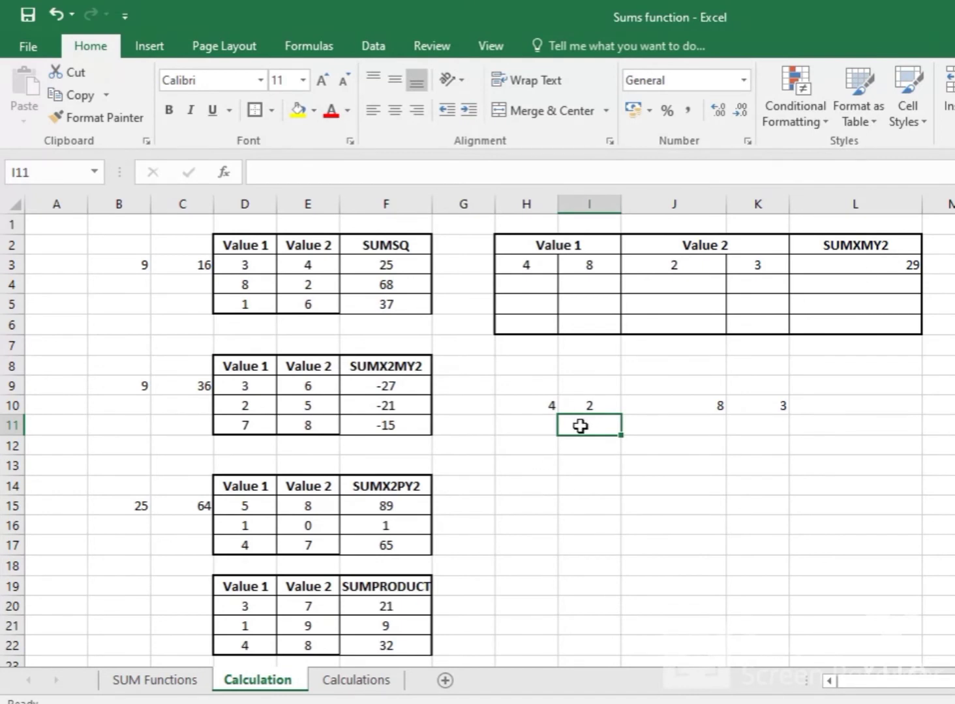
{"action": "type", "text": "2"}
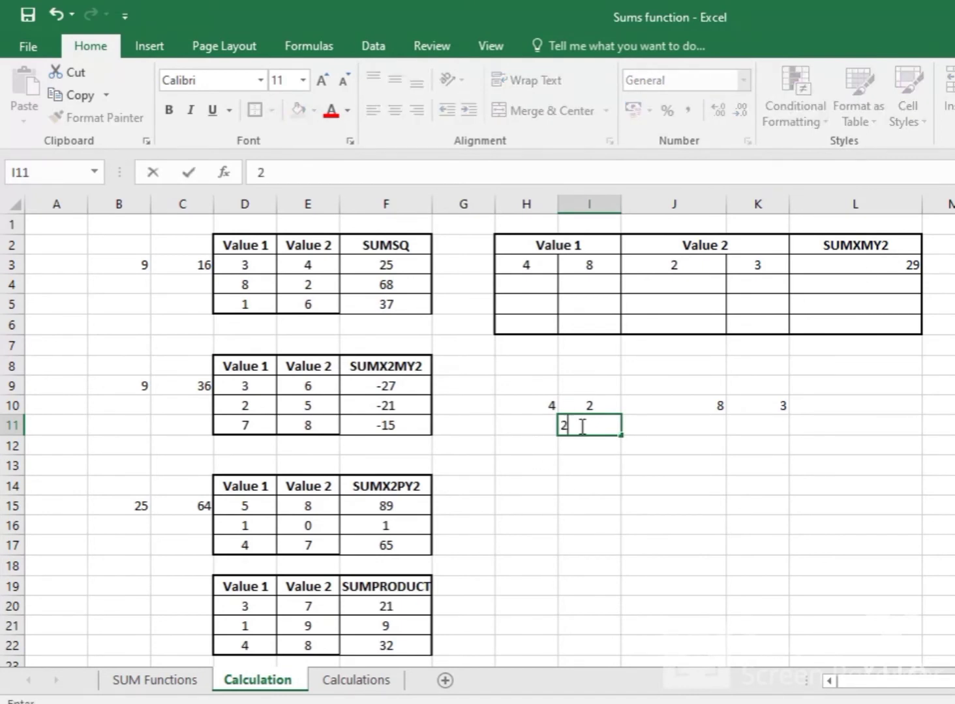
{"action": "left_click", "coordinate": [720, 421]}
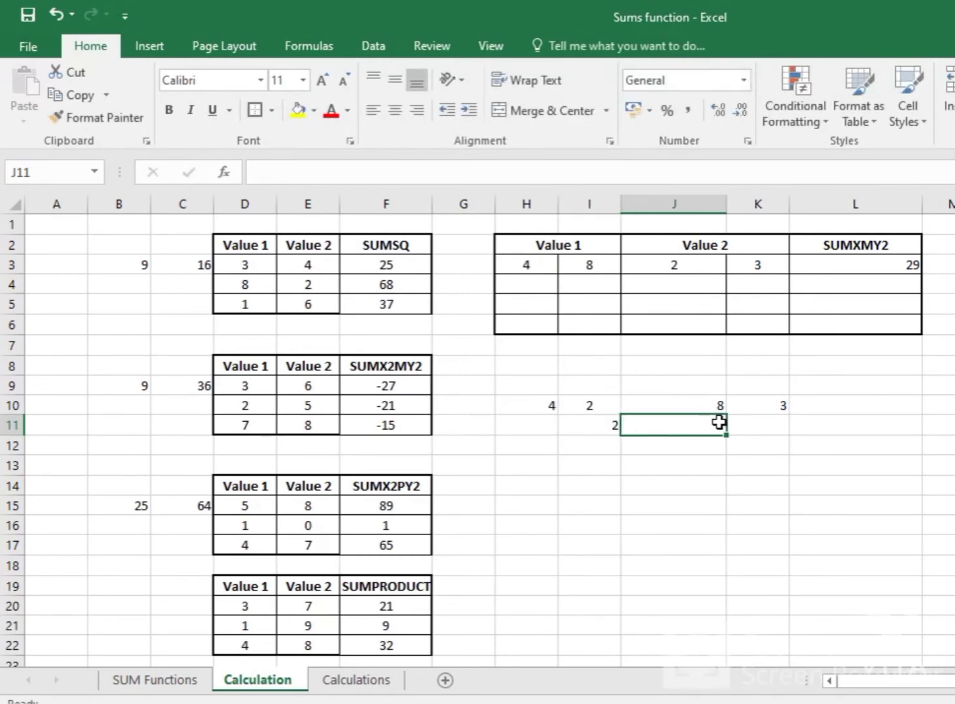
{"action": "type", "text": "5"}
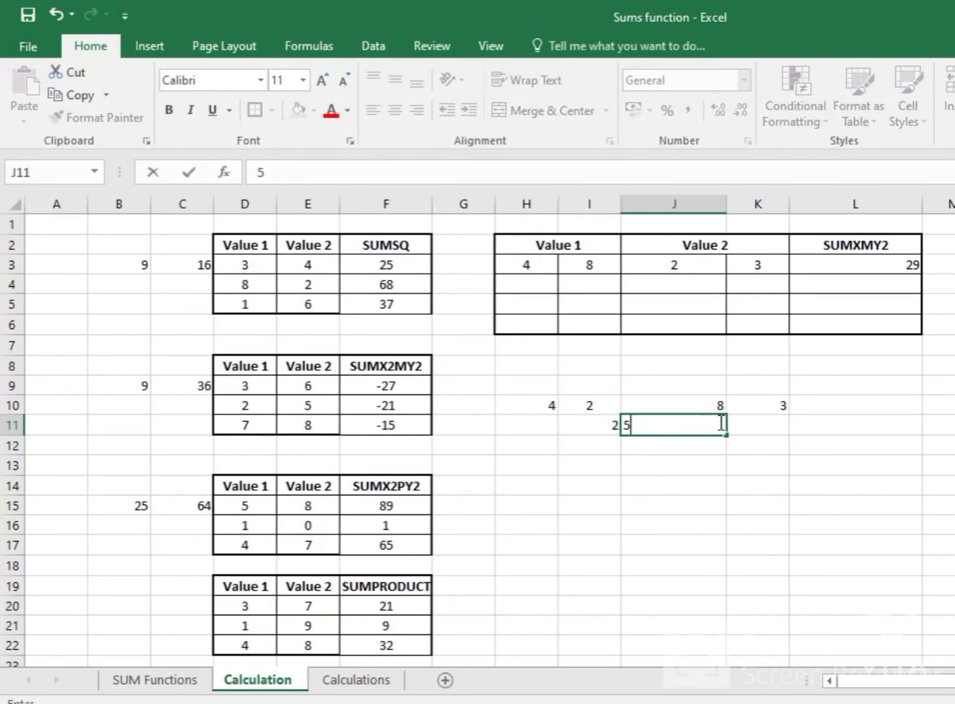
Enter the squares of the two differences, 4 in I12 and 25 in J12
{"action": "left_click", "coordinate": [585, 447]}
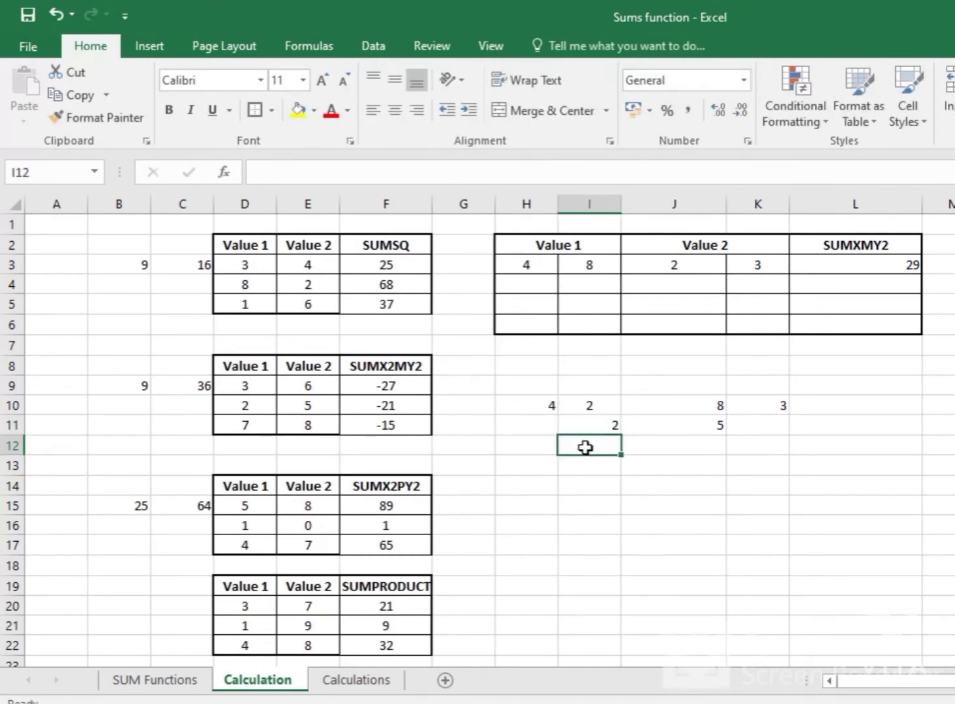
{"action": "type", "text": "4"}
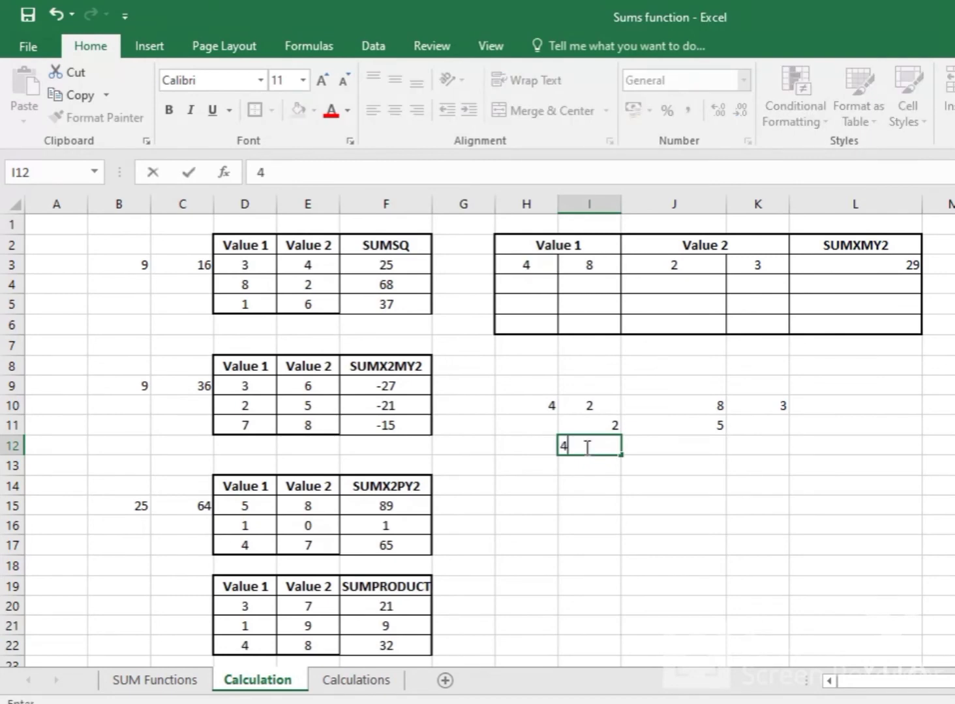
{"action": "left_click", "coordinate": [704, 451]}
{"action": "type", "text": "25"}
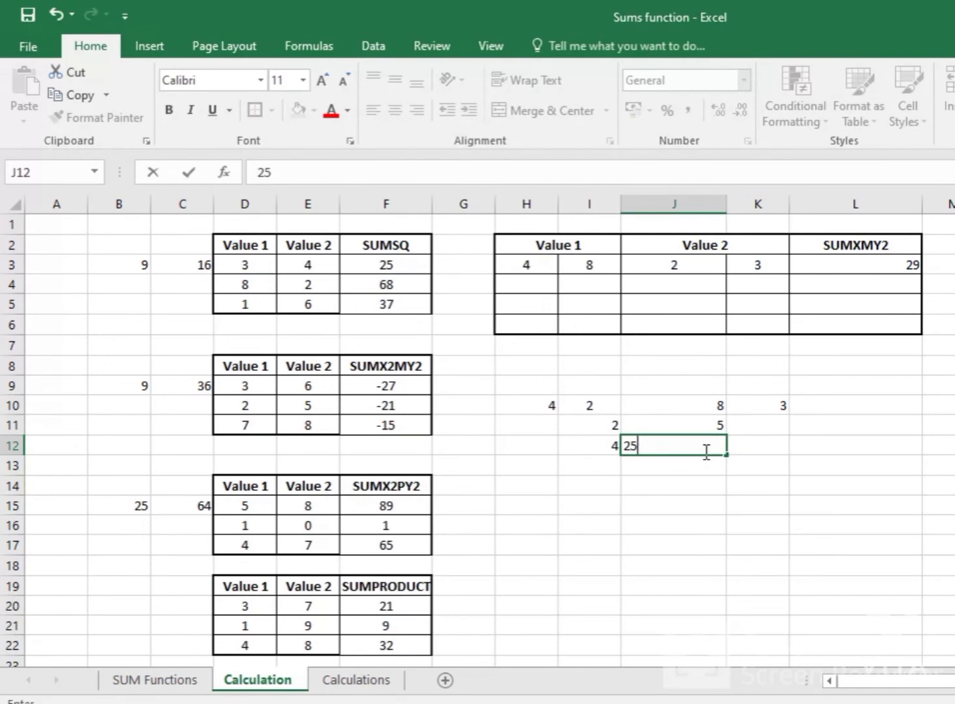
Merge and center I13:J13 and enter 29 in it as the sum of the two squares
{"action": "left_click", "coordinate": [607, 462]}
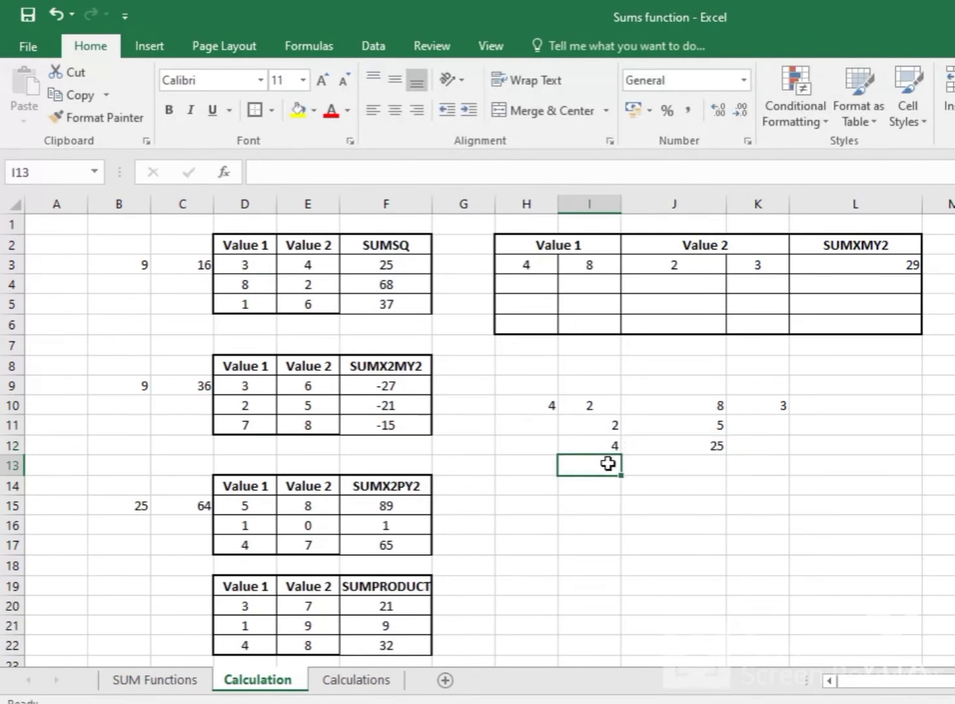
{"action": "left_click_drag", "start_coordinate": [608, 462], "coordinate": [660, 463]}
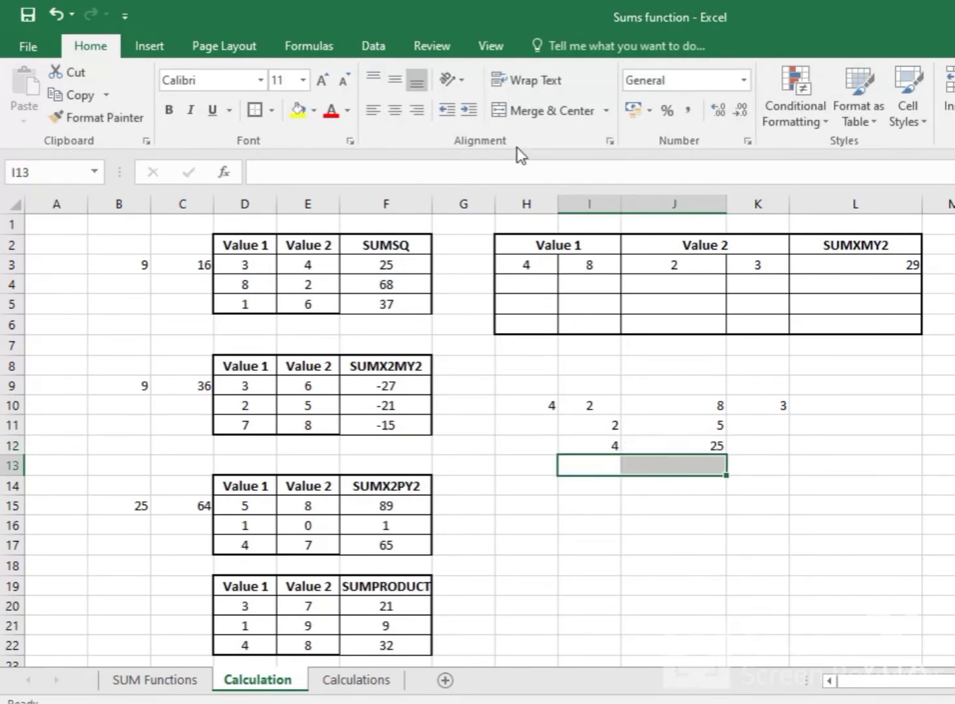
{"action": "left_click", "coordinate": [586, 112]}
{"action": "double_click", "coordinate": [681, 467]}
{"action": "type", "text": "29"}
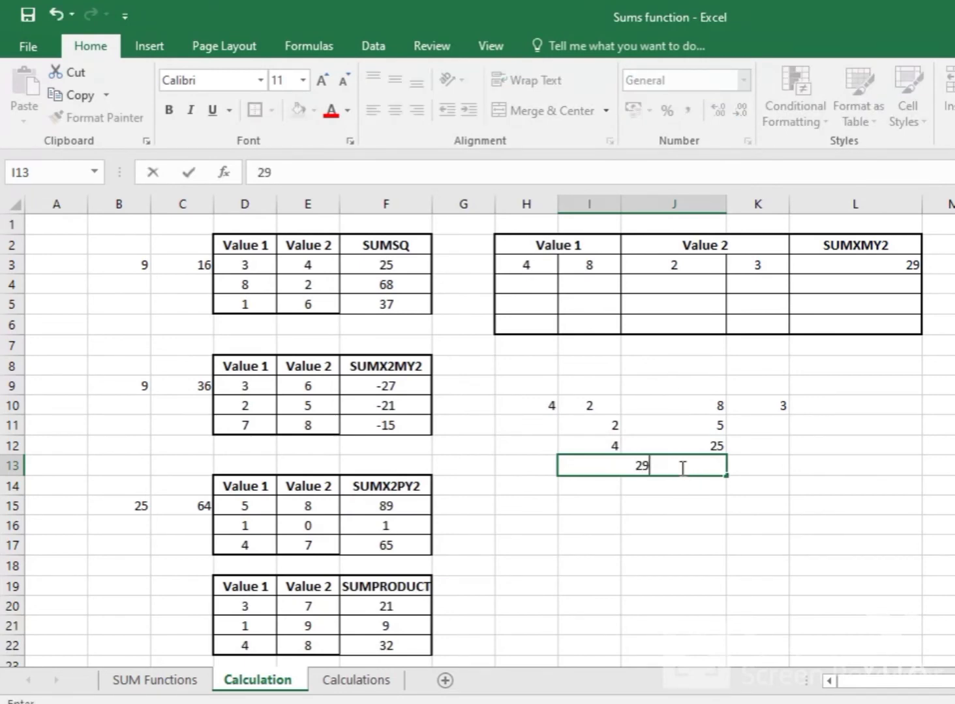
{"action": "key", "text": "Return"}
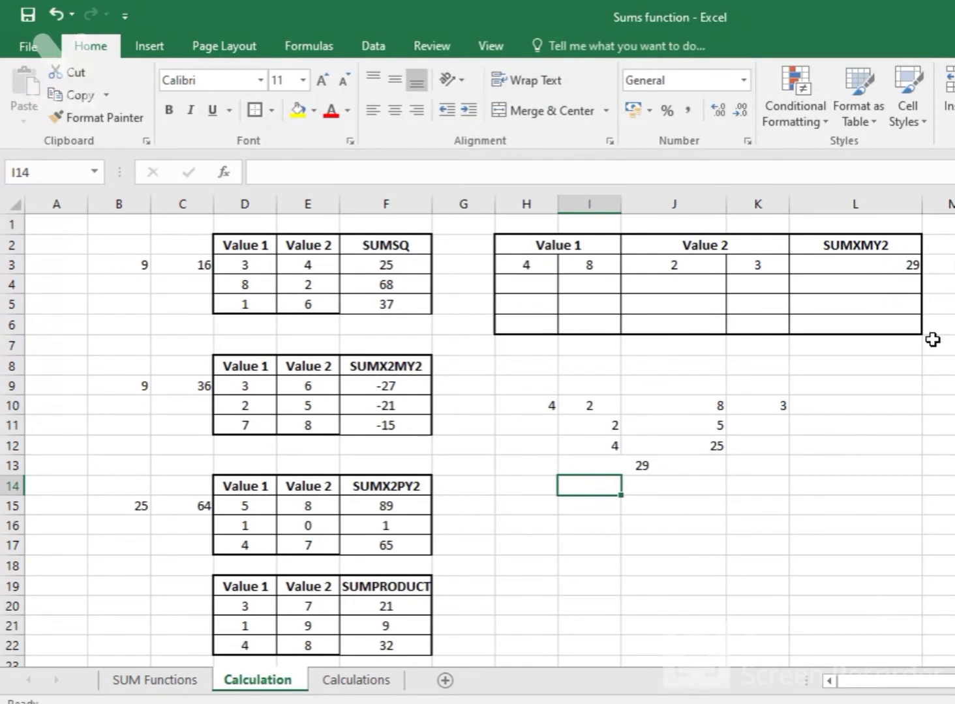
Fill row 5 of the SUMXMY2 table with 7 in H5, 9 in I5, 4 in J5 and 6 in K5
{"action": "left_click", "coordinate": [518, 304]}
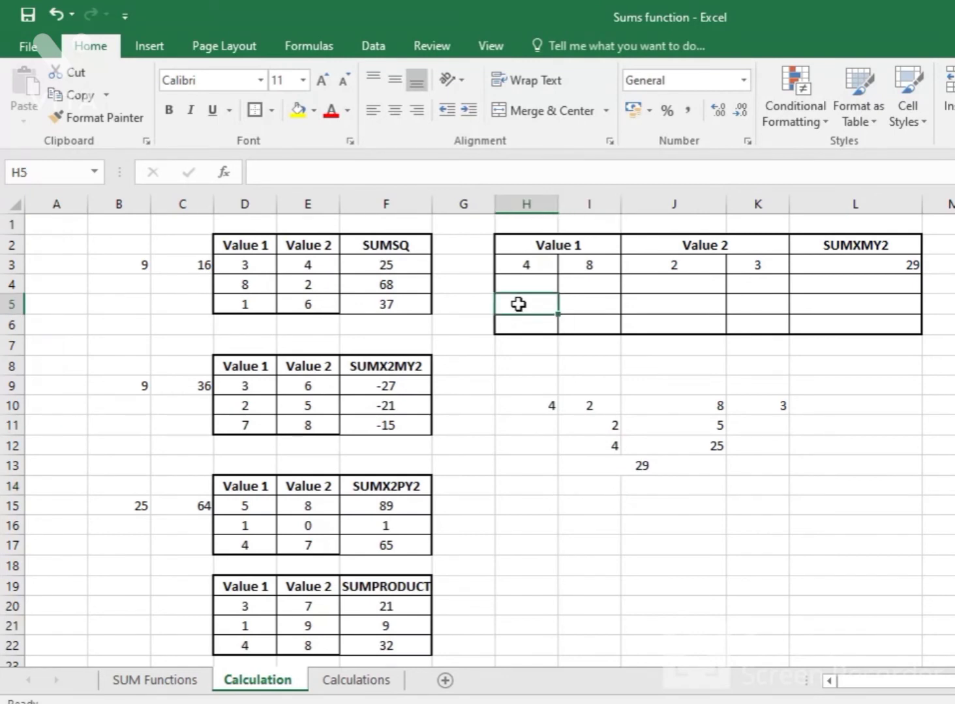
{"action": "type", "text": "7"}
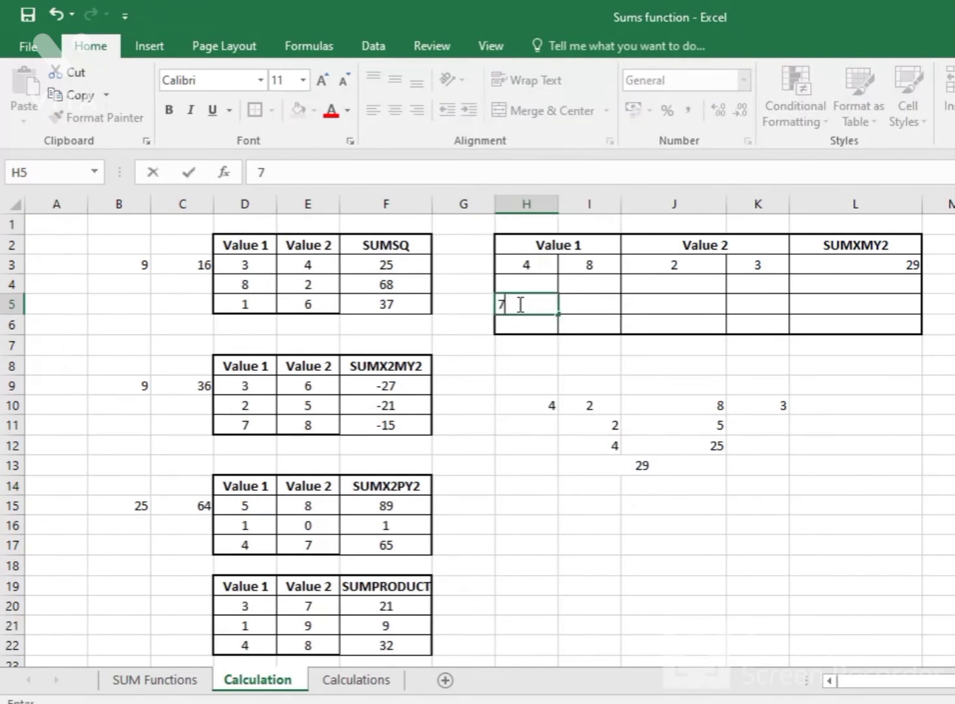
{"action": "left_click", "coordinate": [600, 305]}
{"action": "type", "text": "9"}
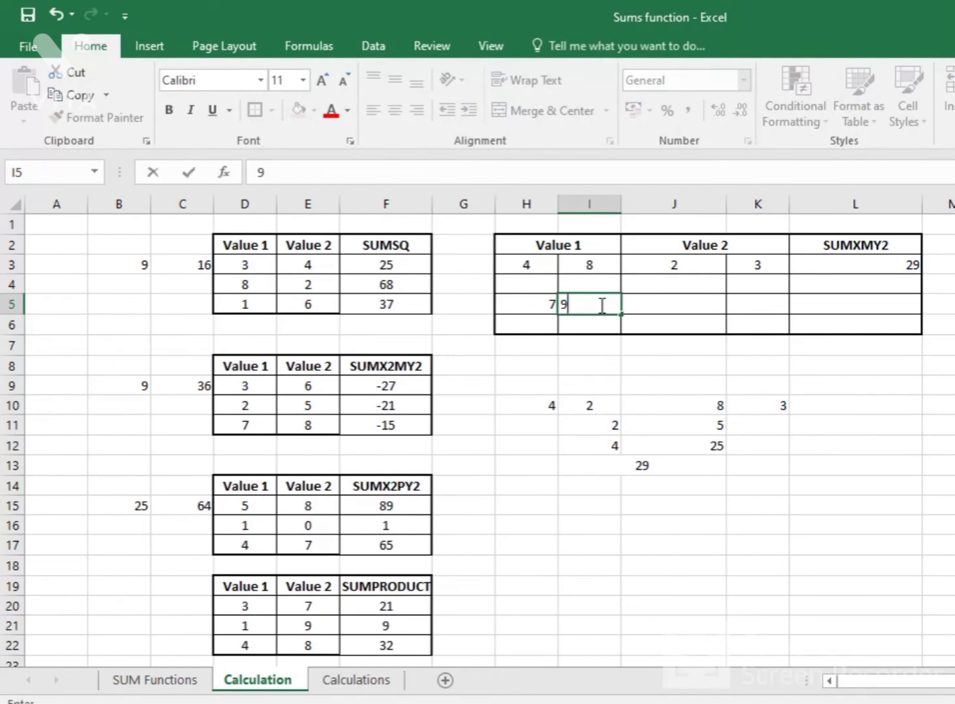
{"action": "left_click", "coordinate": [718, 307]}
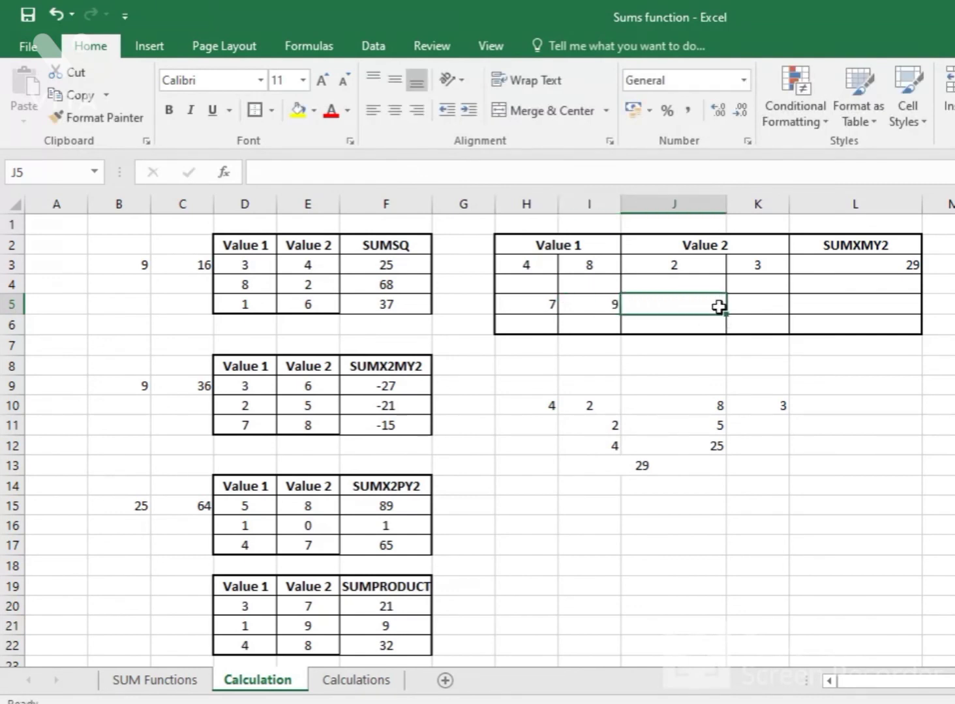
{"action": "type", "text": "4"}
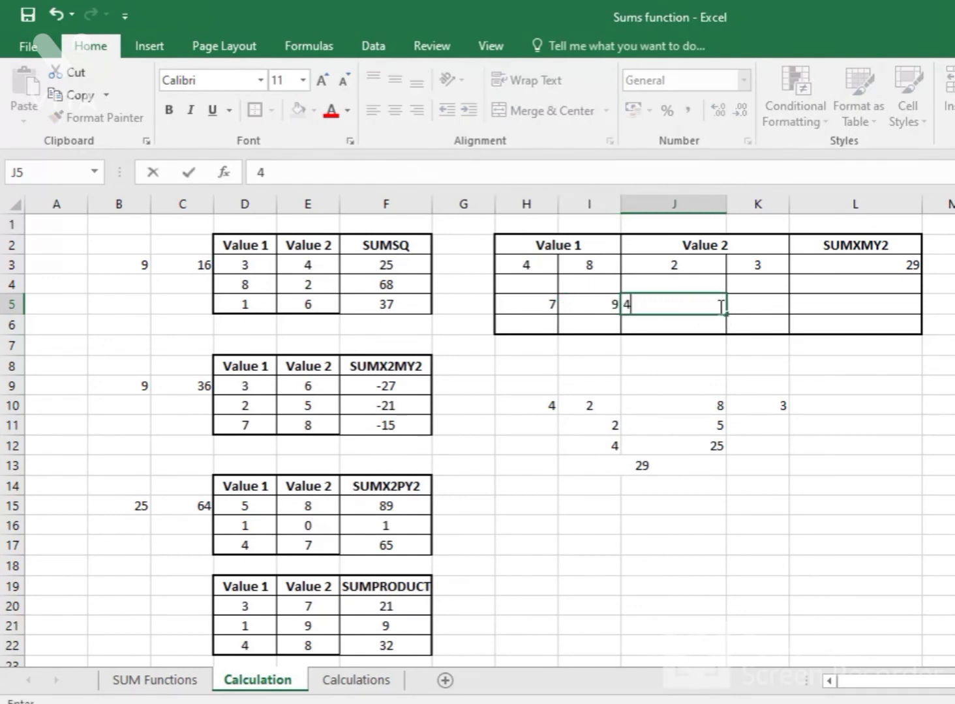
{"action": "left_click", "coordinate": [761, 307]}
{"action": "type", "text": "6"}
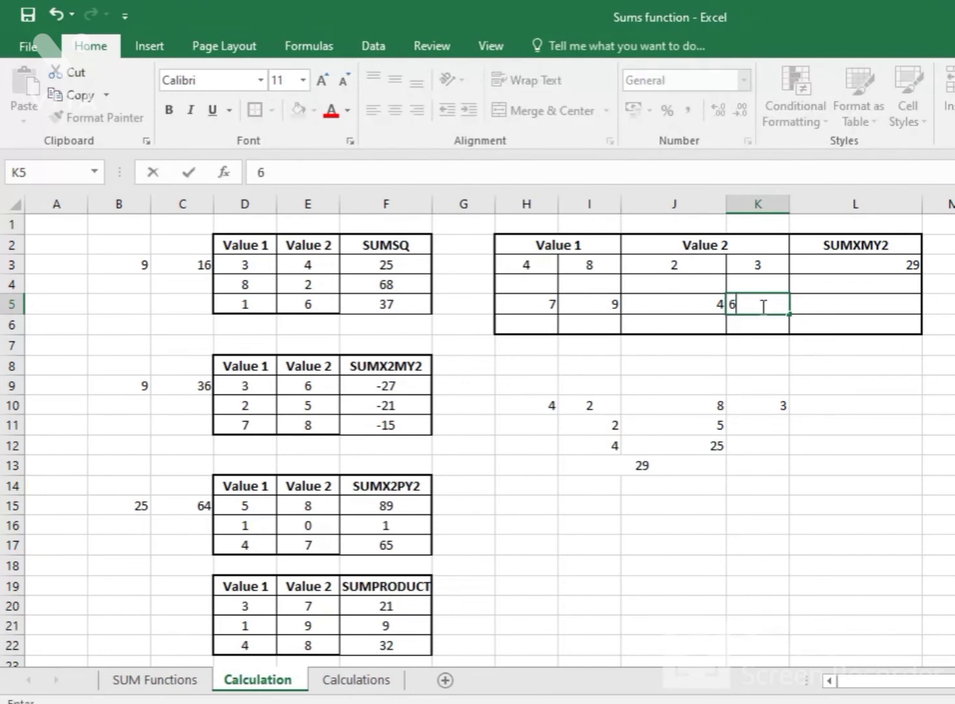
Lay out the second example's value pairs in row 15: 7 in H15, 4 in I15, 9 in J15 and 6 in K15
{"action": "left_click", "coordinate": [708, 552]}
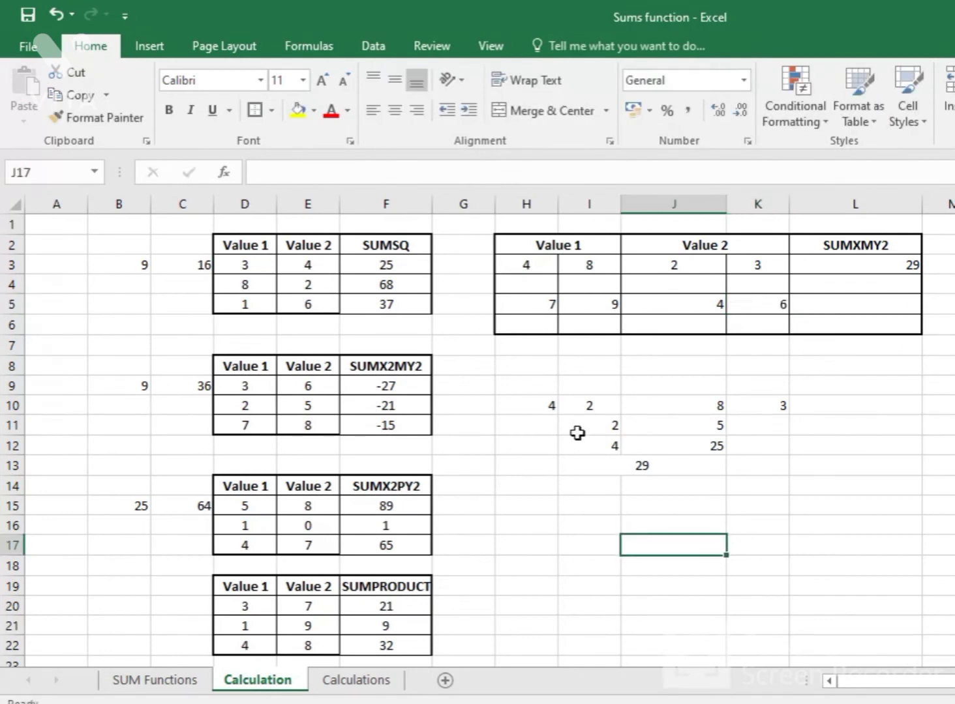
{"action": "left_click", "coordinate": [545, 507]}
{"action": "type", "text": "7"}
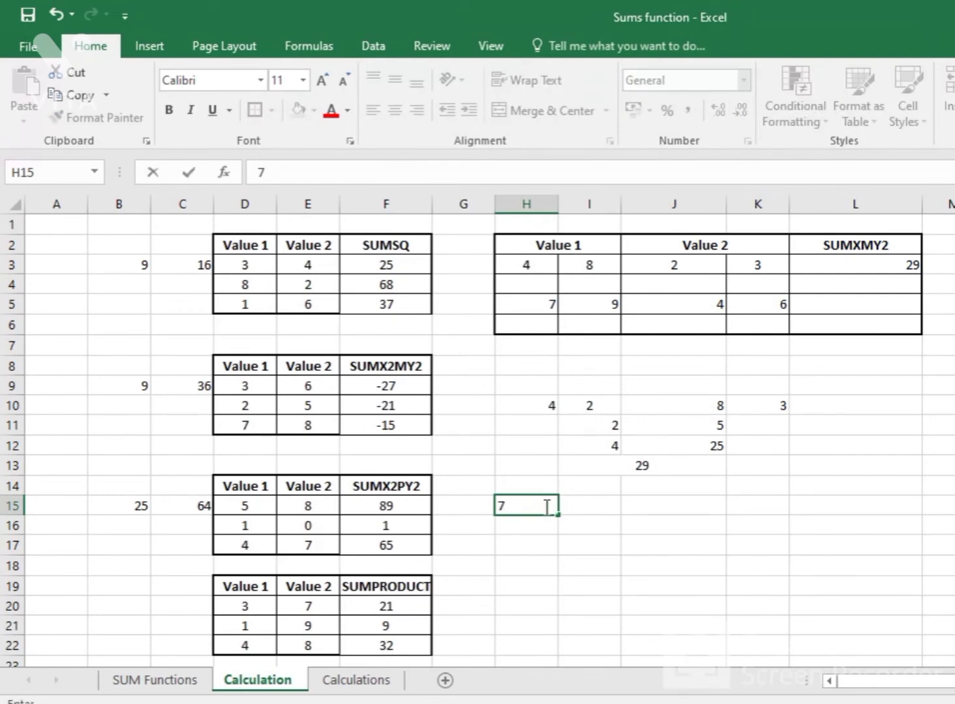
{"action": "left_click", "coordinate": [592, 503]}
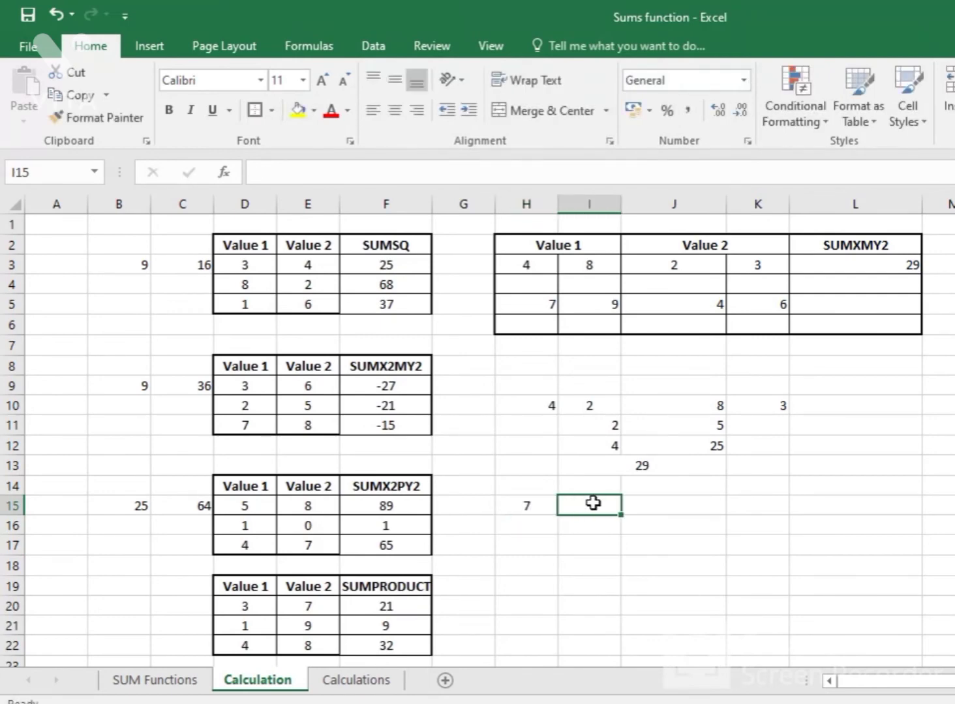
{"action": "type", "text": "4"}
{"action": "left_click", "coordinate": [666, 505]}
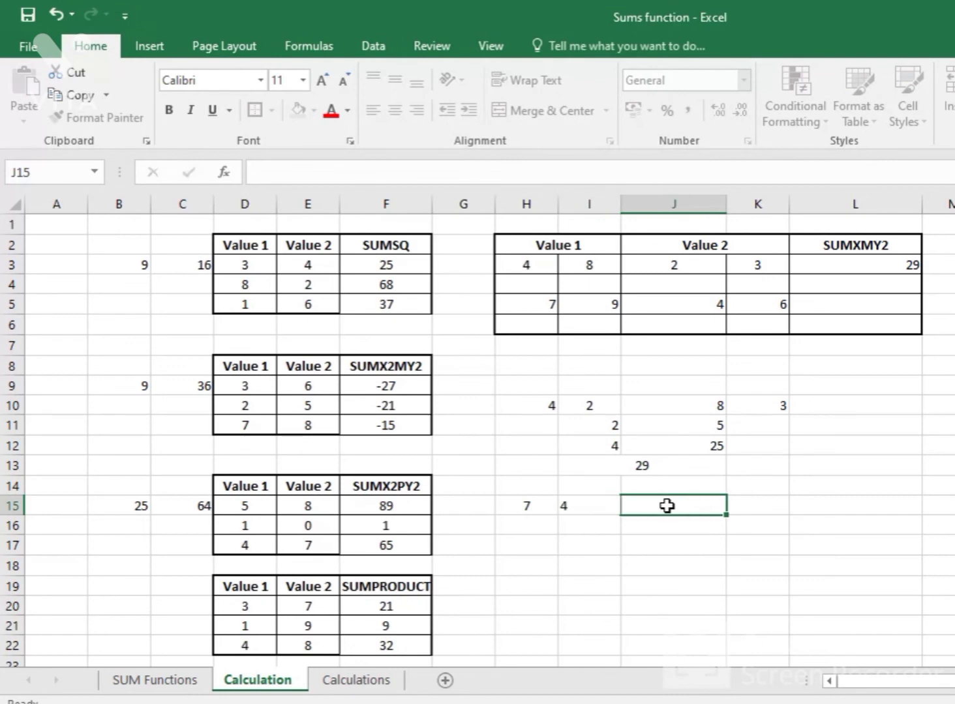
{"action": "type", "text": "9"}
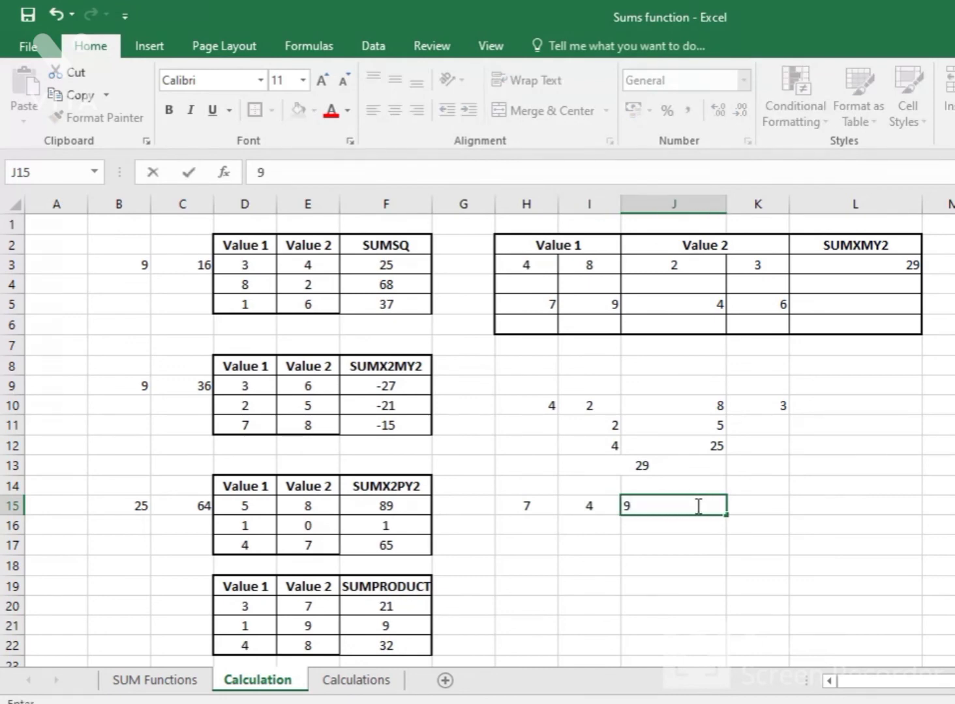
{"action": "left_click", "coordinate": [749, 505]}
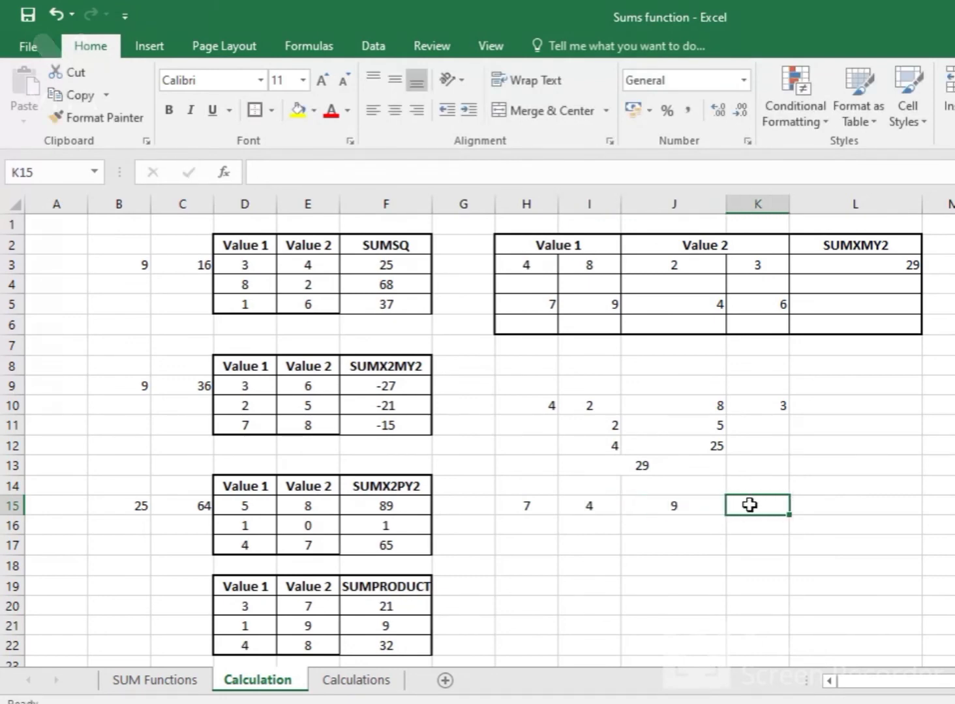
{"action": "type", "text": "6"}
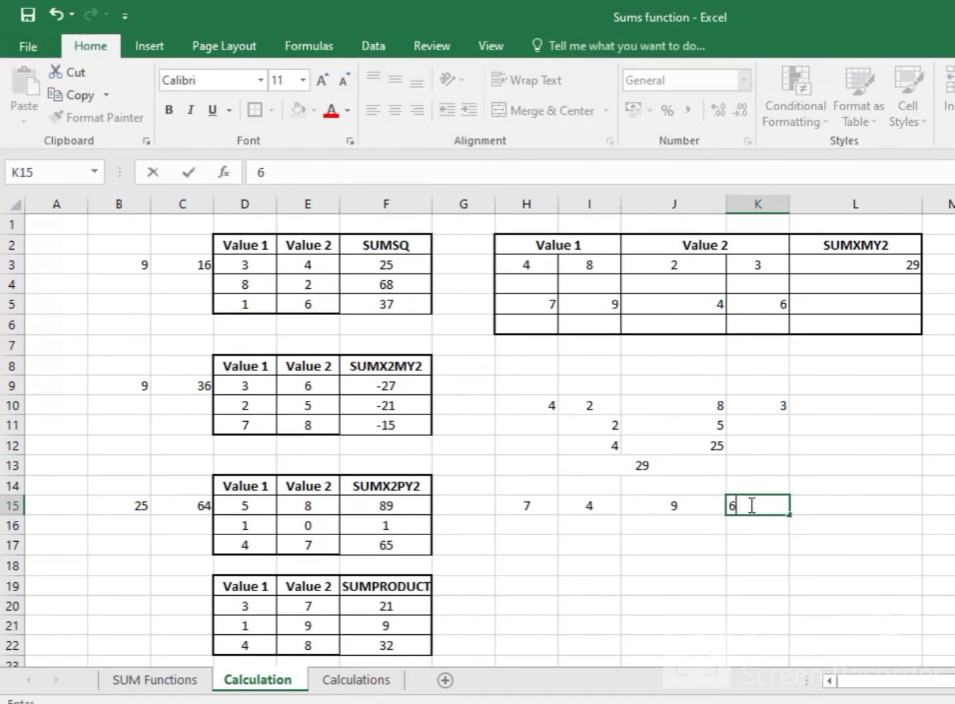
{"action": "left_click", "coordinate": [861, 487]}
Copy the SUMXMY2 formula from L3 into L5
{"action": "left_click", "coordinate": [816, 305]}
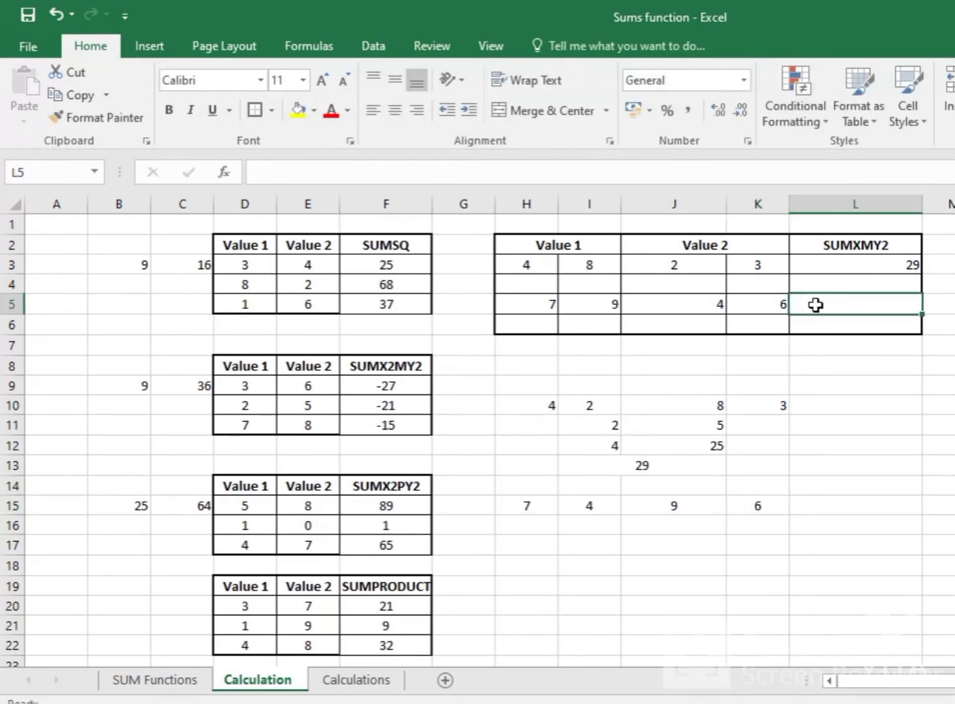
{"action": "left_click", "coordinate": [874, 266]}
{"action": "key", "text": "ctrl+c"}
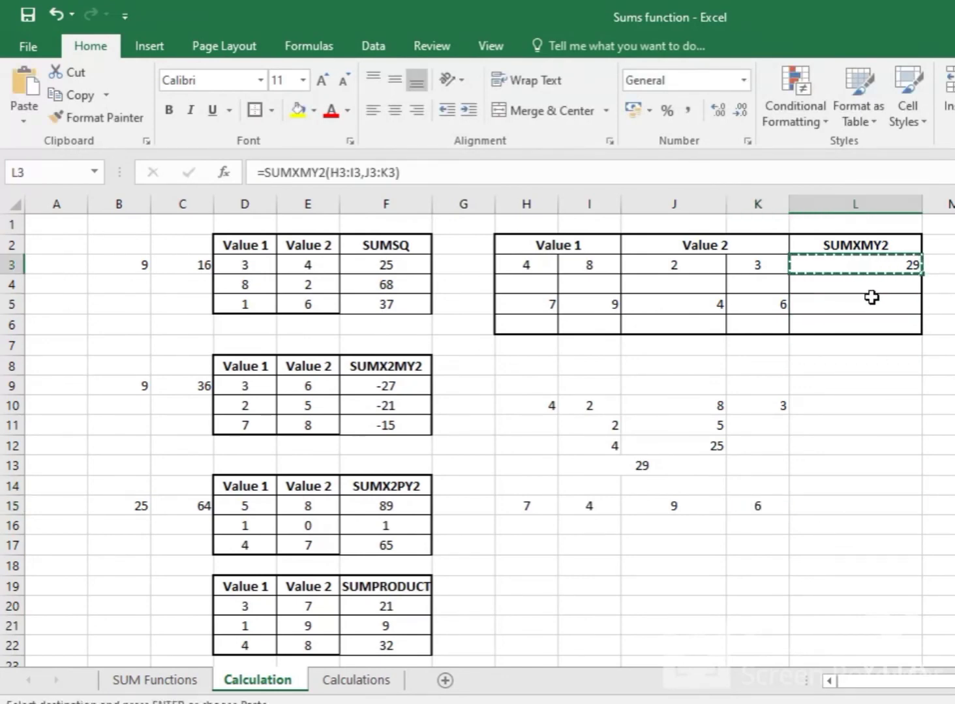
{"action": "left_click", "coordinate": [872, 306]}
{"action": "key", "text": "ctrl+v"}
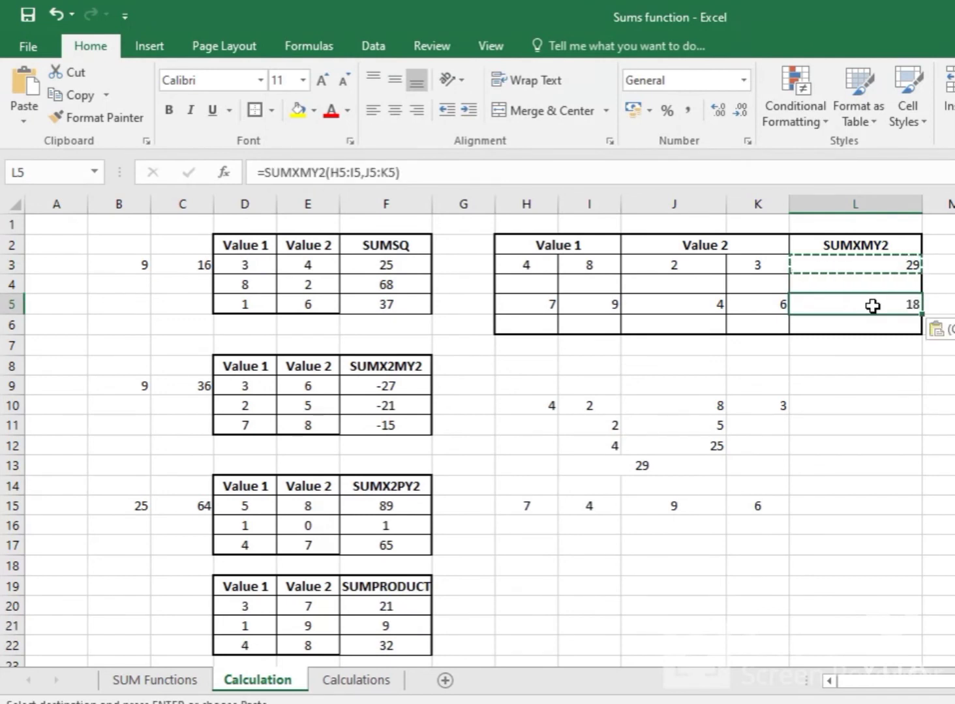
{"action": "key", "text": "Escape"}
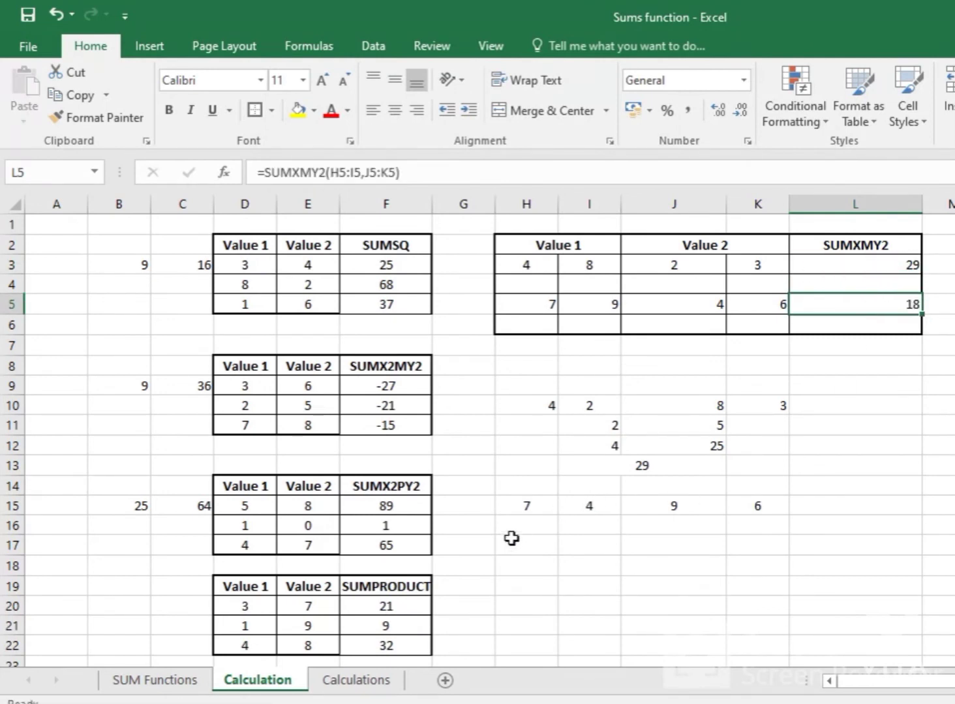
Enter the differences of the row 15 pairs beneath them, 3 in I16 and 3 in J16
{"action": "left_click", "coordinate": [614, 527]}
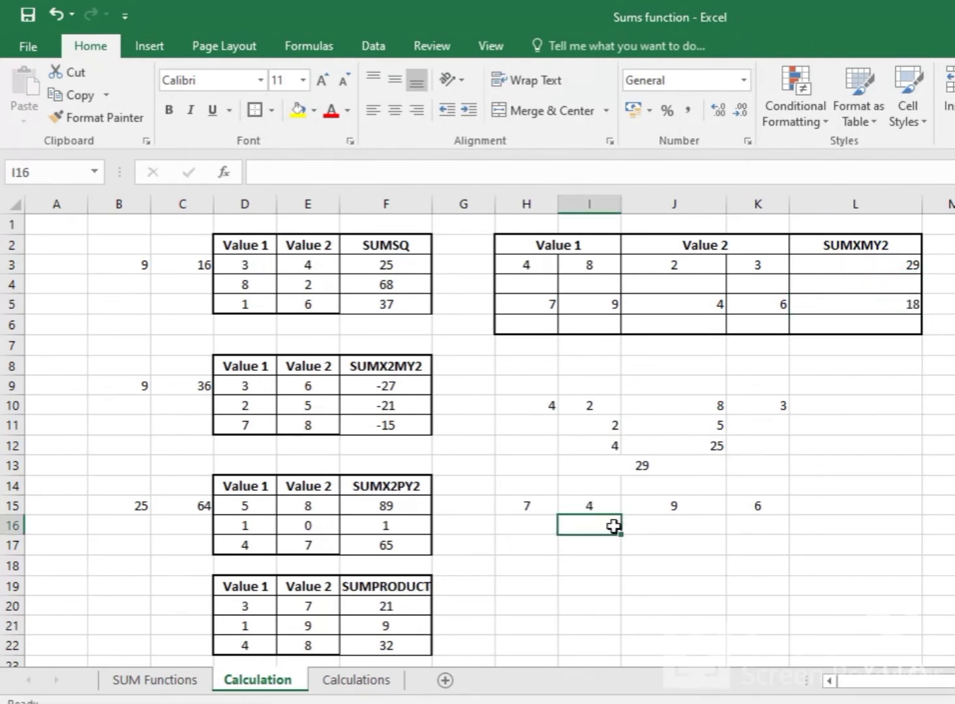
{"action": "type", "text": "3"}
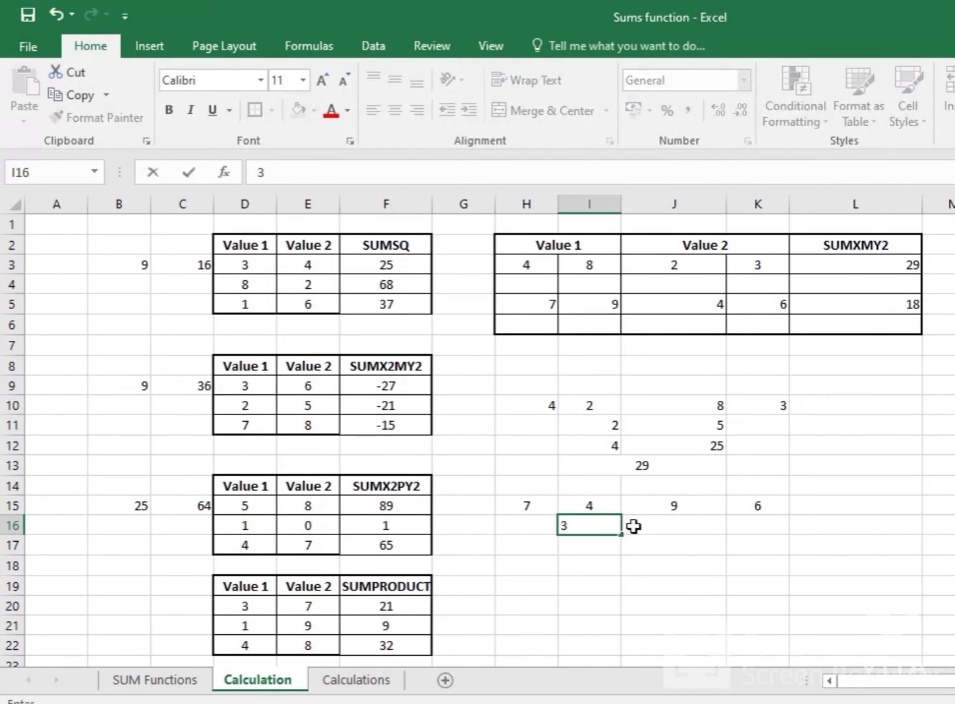
{"action": "left_click", "coordinate": [687, 526]}
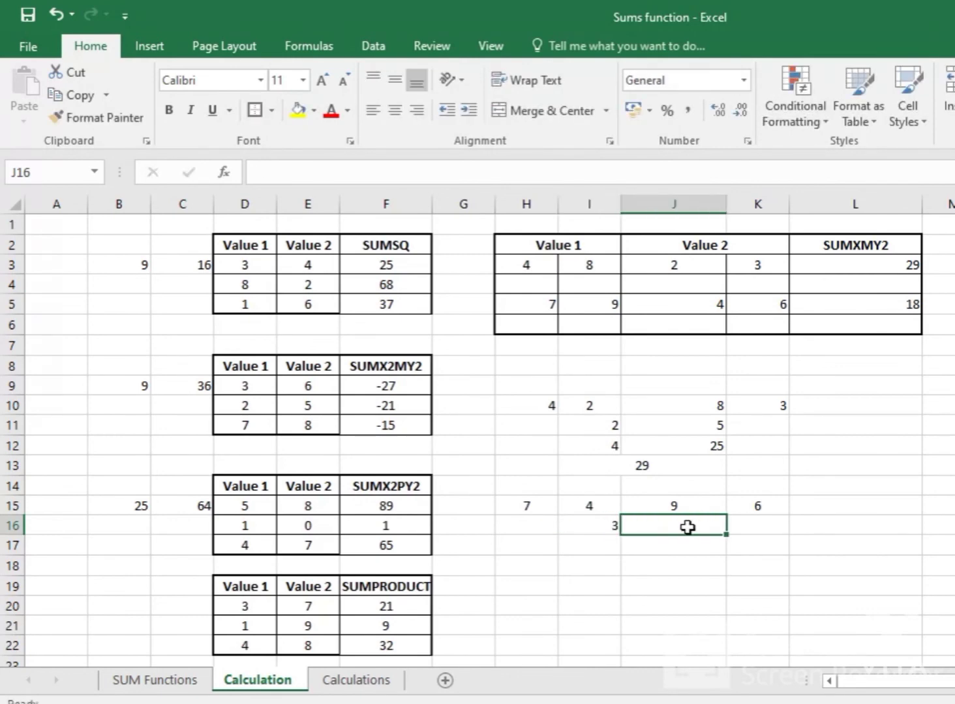
{"action": "type", "text": "3"}
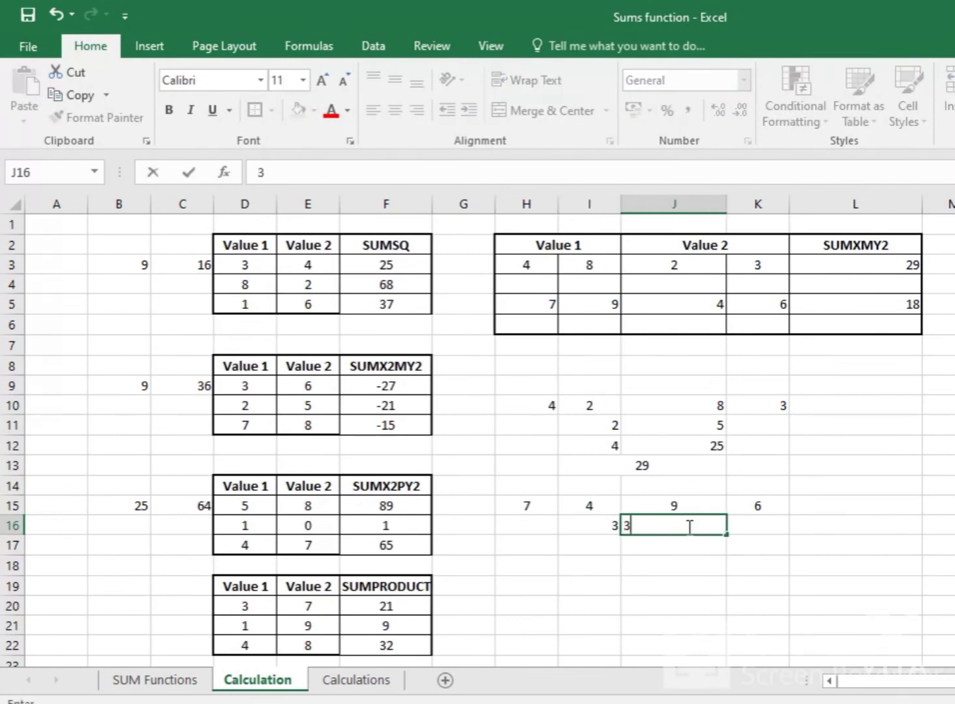
Enter the squares of the row 16 differences, 9 in I17 and 9 in J17
{"action": "left_click", "coordinate": [606, 541]}
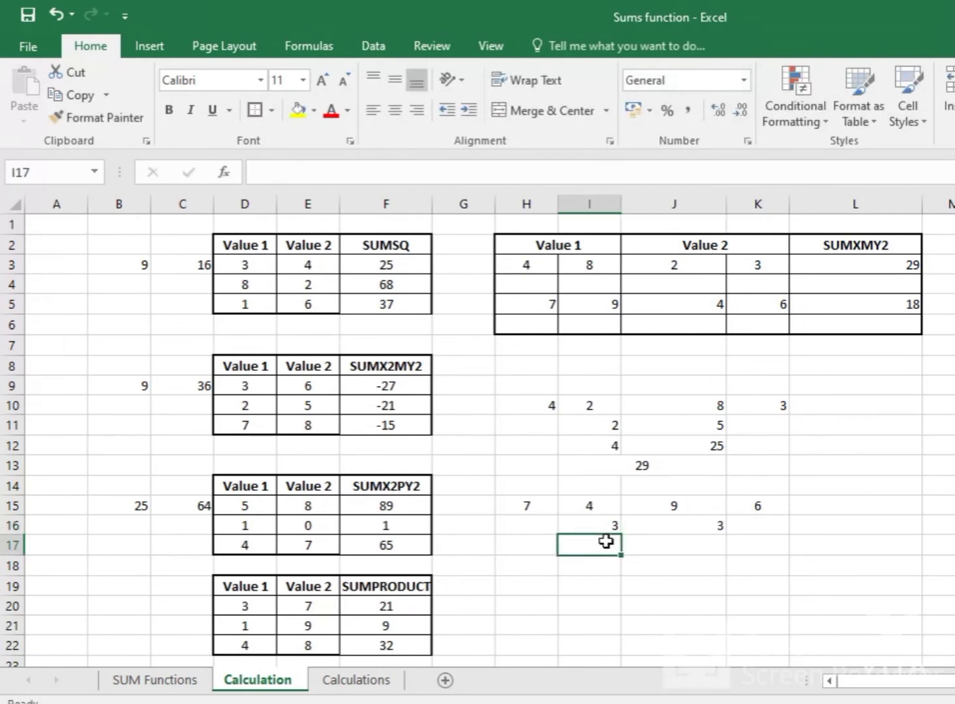
{"action": "type", "text": "9"}
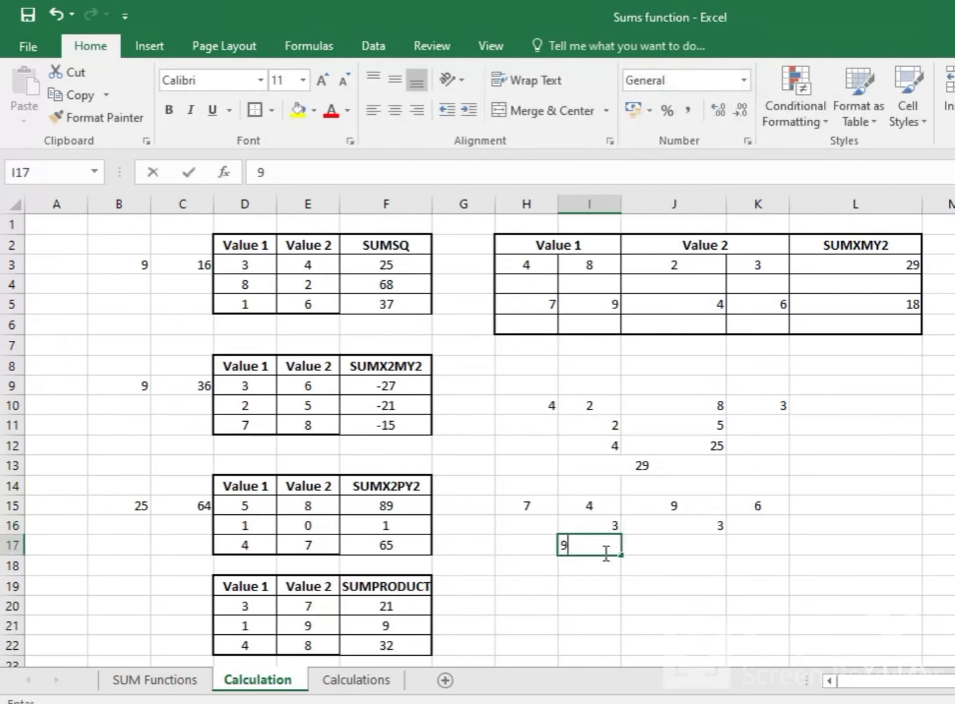
{"action": "left_click", "coordinate": [708, 548]}
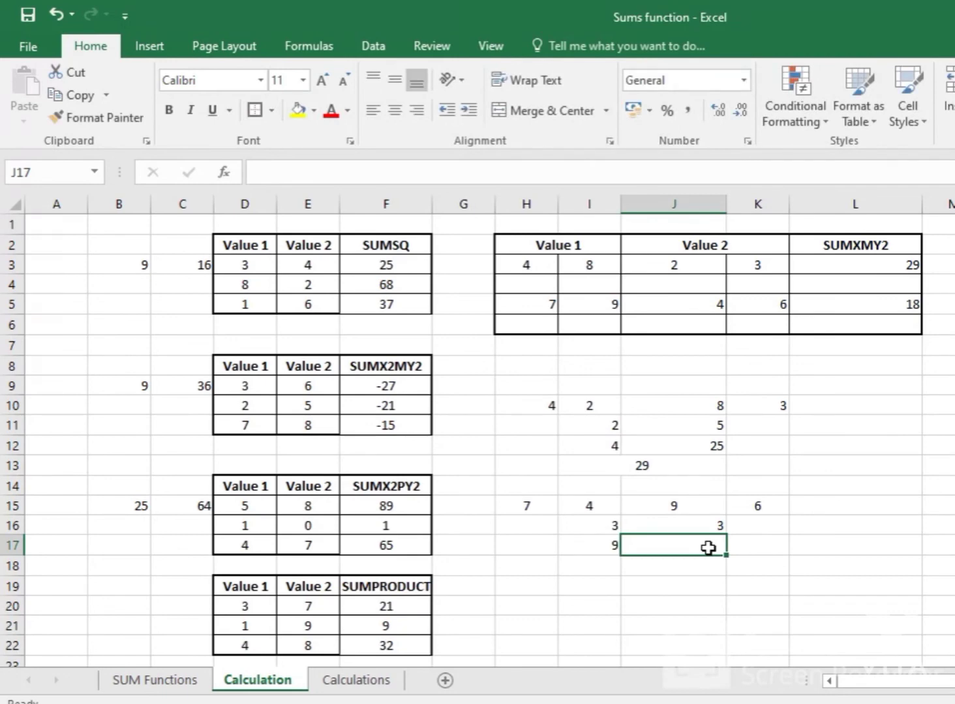
{"action": "type", "text": "9"}
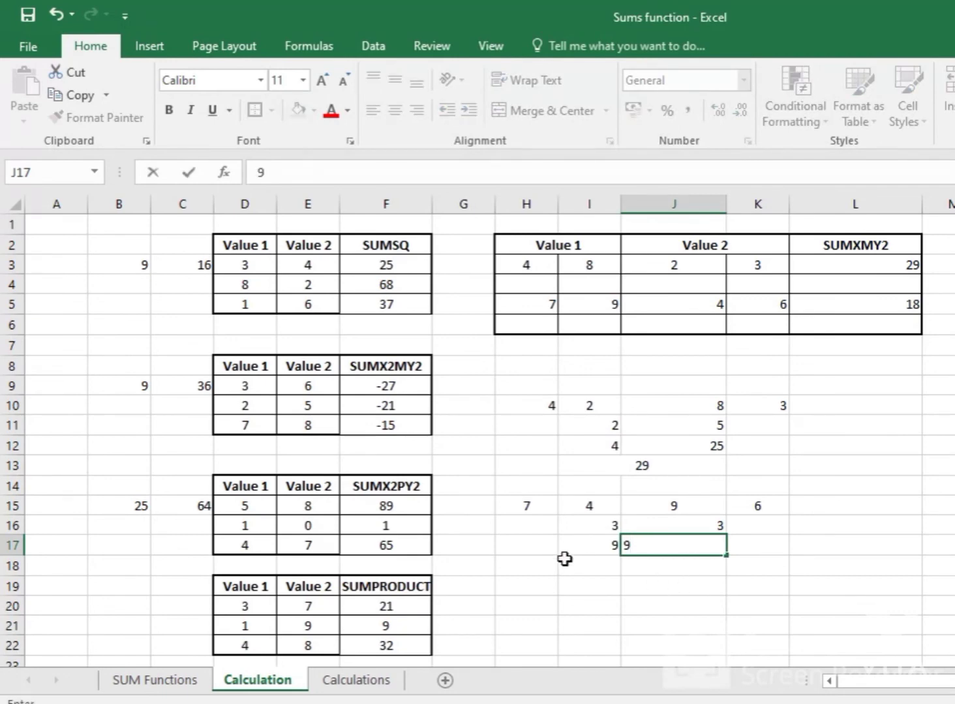
Merge and center I18:J18 and enter 18 in it as the sum of the two squares
{"action": "left_click_drag", "start_coordinate": [575, 566], "coordinate": [684, 559]}
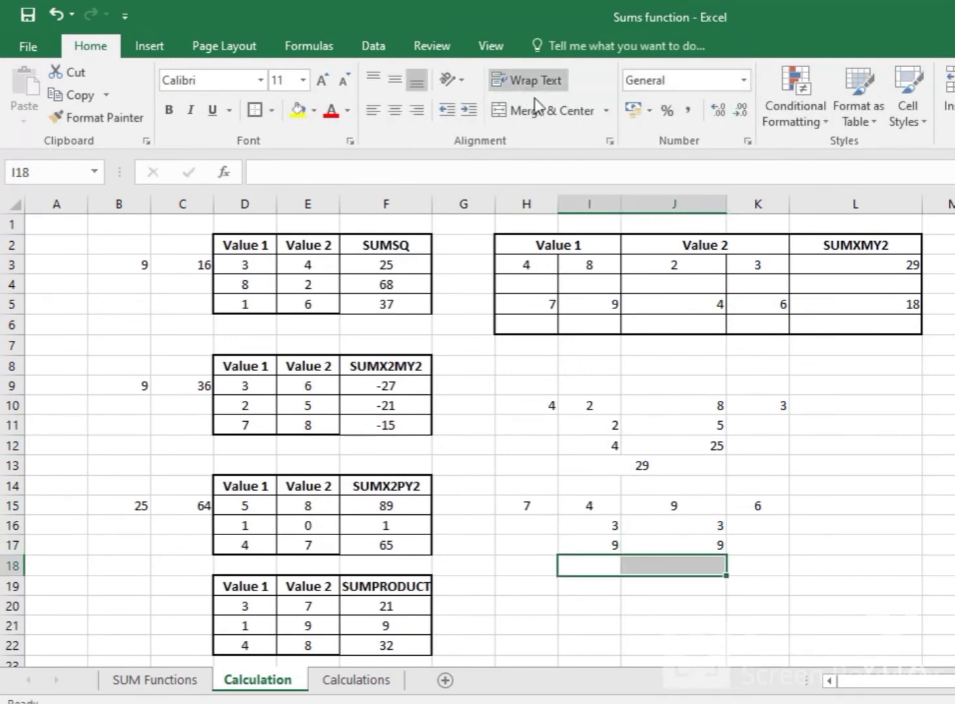
{"action": "left_click", "coordinate": [551, 112]}
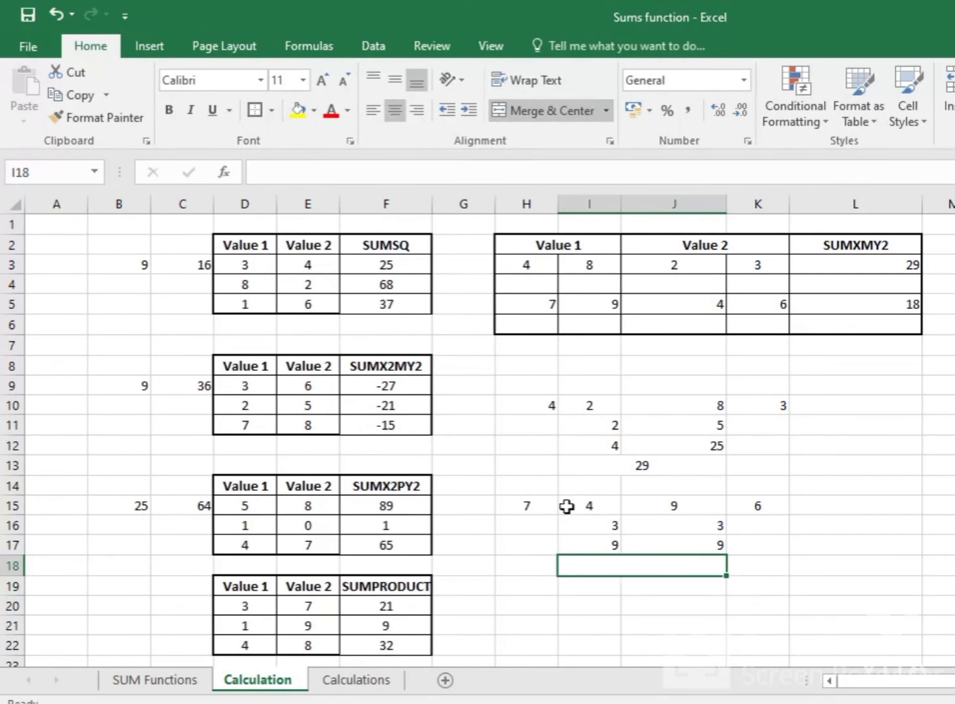
{"action": "double_click", "coordinate": [616, 567]}
{"action": "type", "text": "18"}
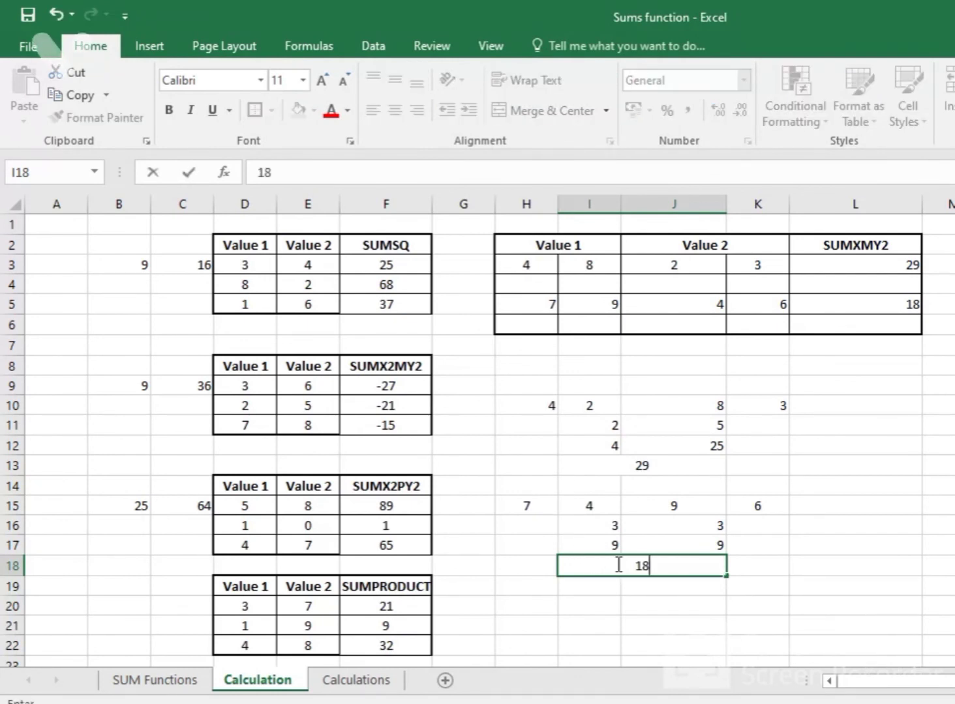
{"action": "key", "text": "Return"}
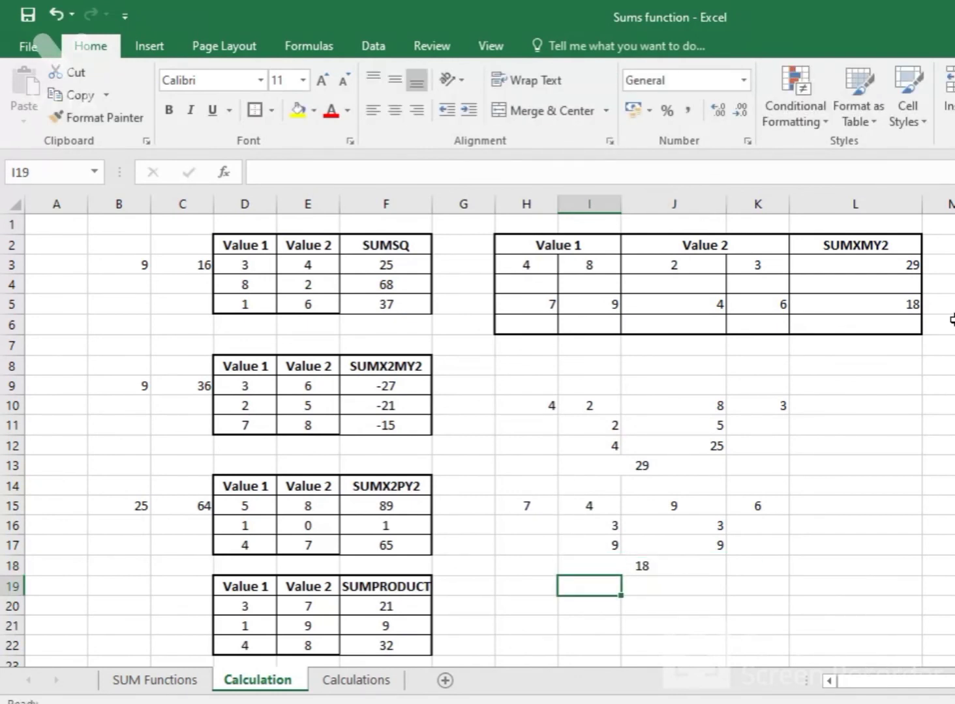